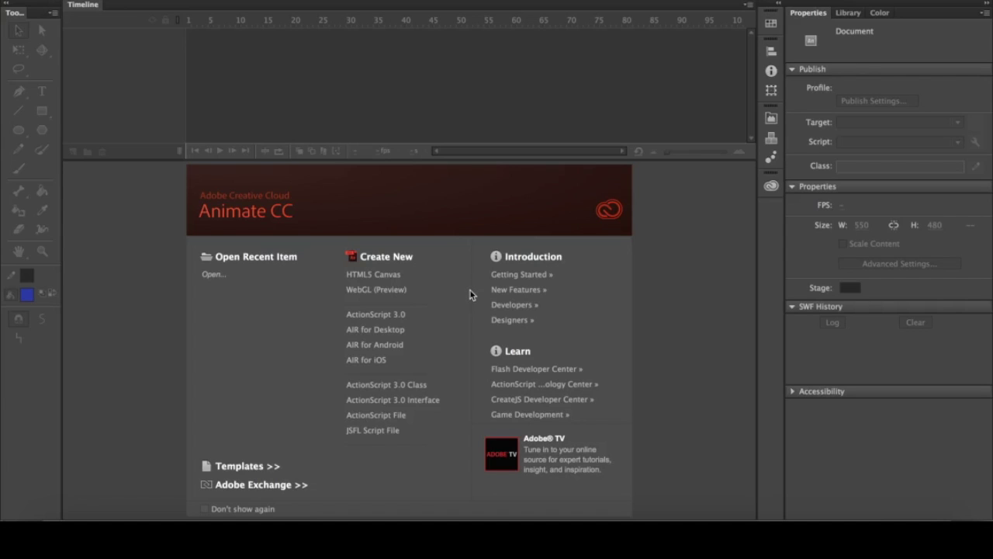
Create a new ActionScript 3.0 document with an empty 550 × 400 px stage.
click(390, 321)
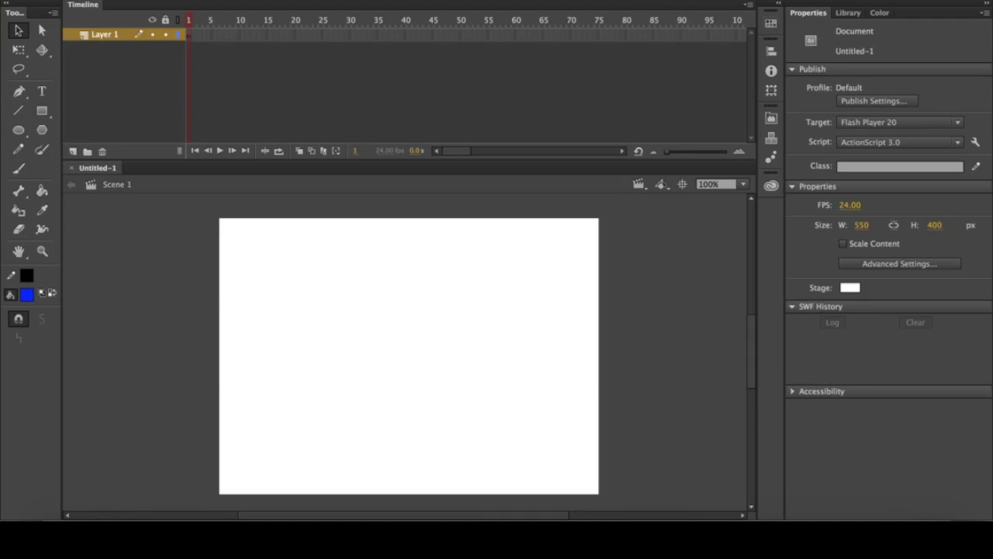
Show the History panel and dock it beside the Properties panel on the right.
click(474, 0)
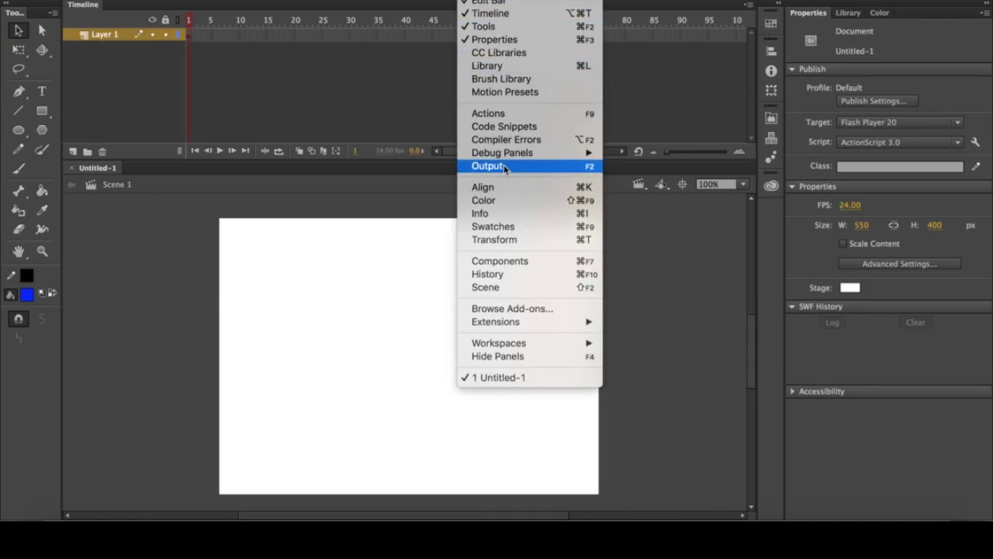
click(509, 274)
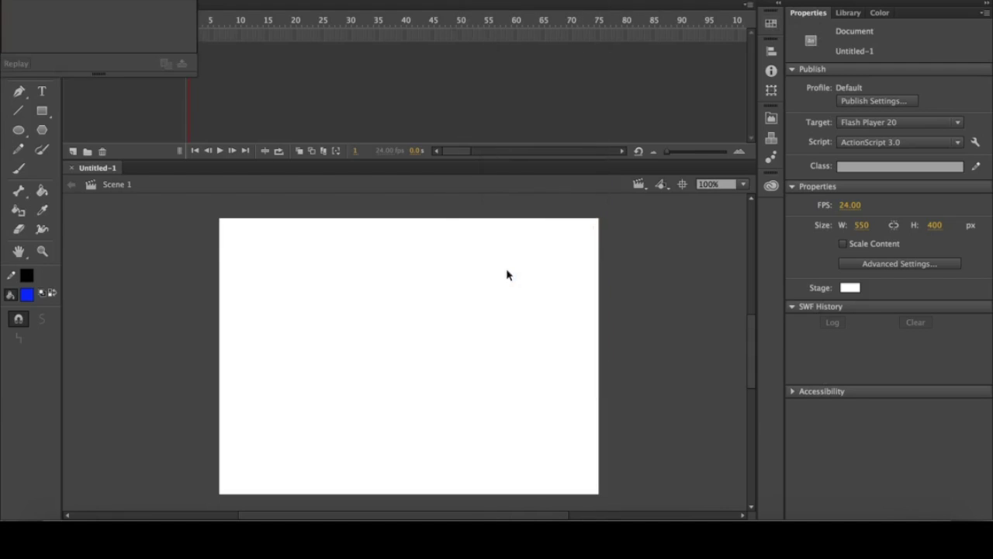
drag(175, 1, 924, 17)
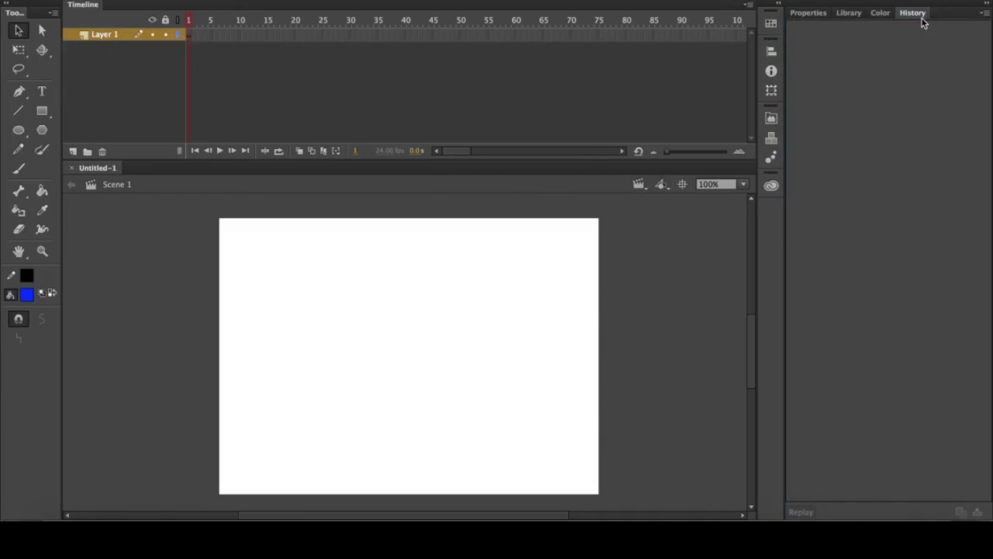
click(813, 14)
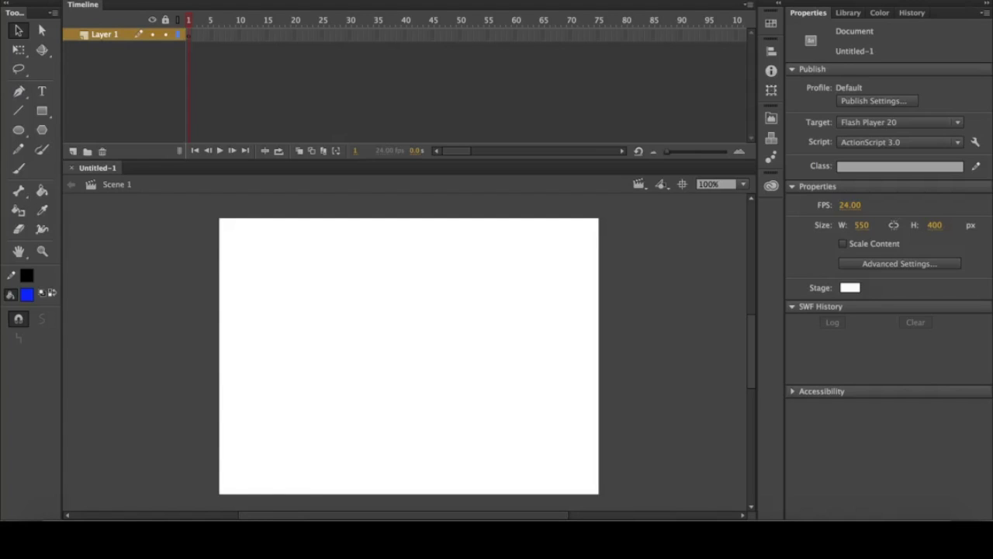
Try the Essentials workspace, then return to Classic and close the CC Libraries panel.
click(935, 1)
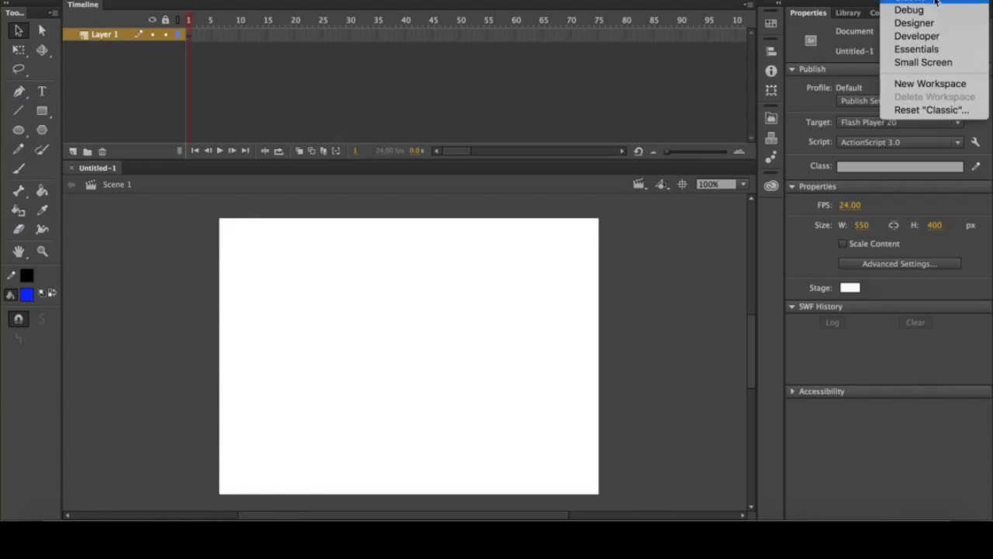
click(922, 51)
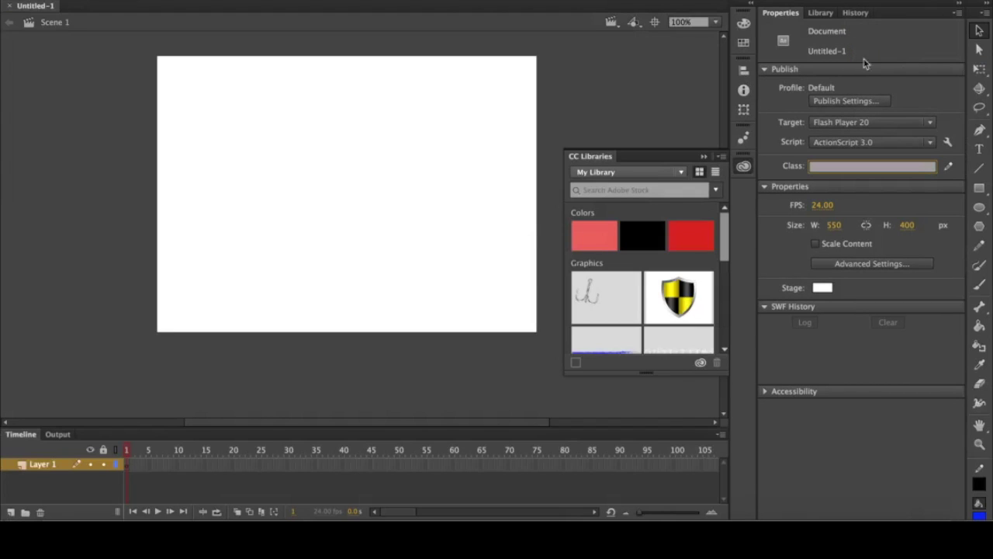
click(704, 157)
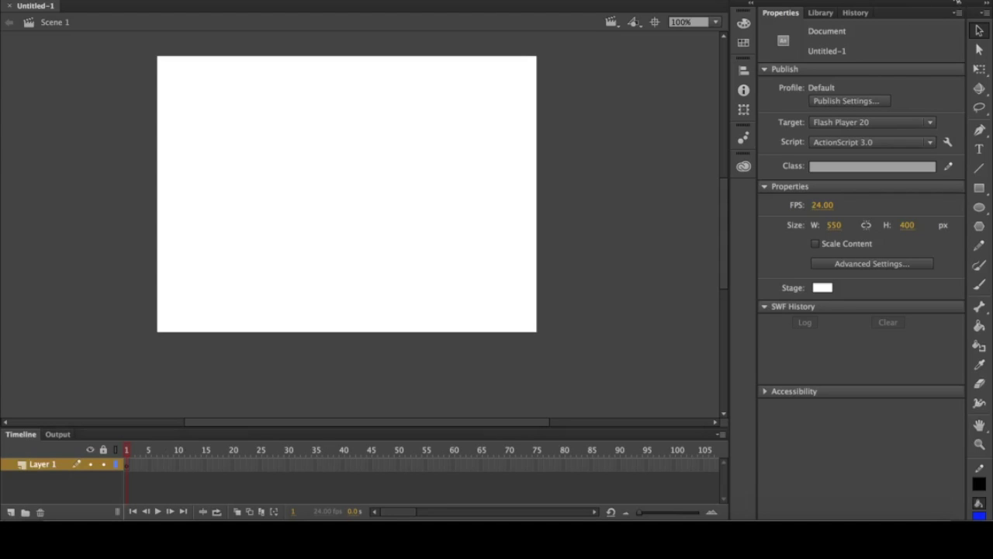
click(939, 1)
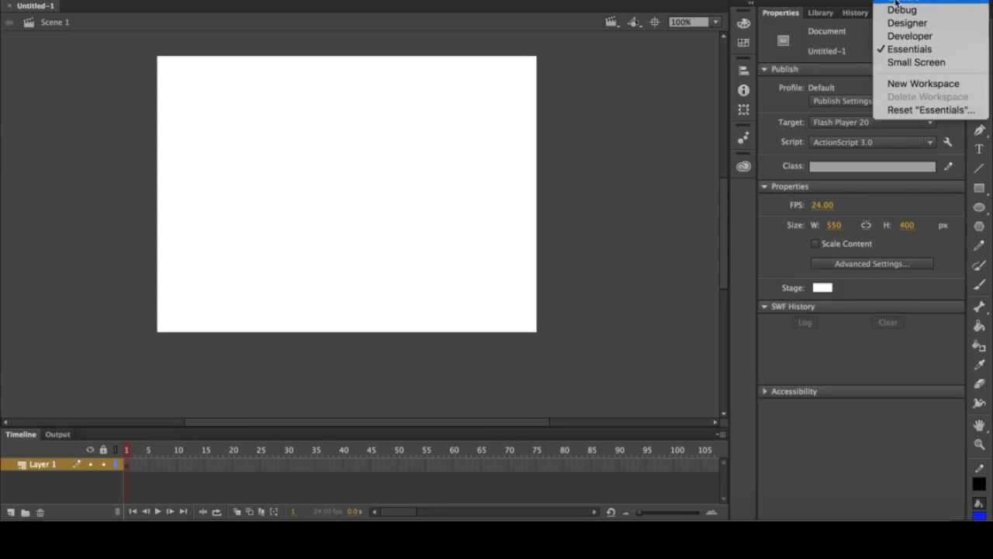
click(926, 4)
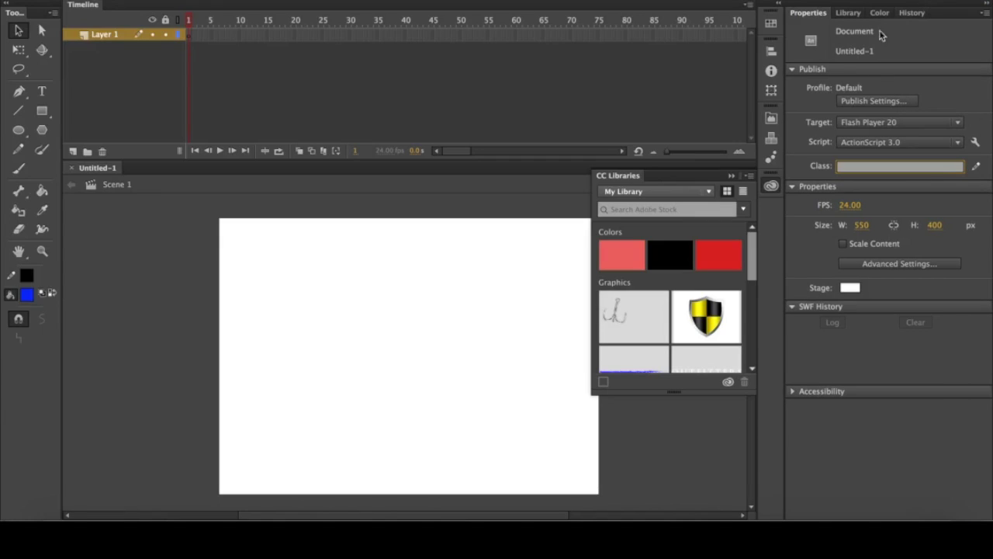
click(739, 178)
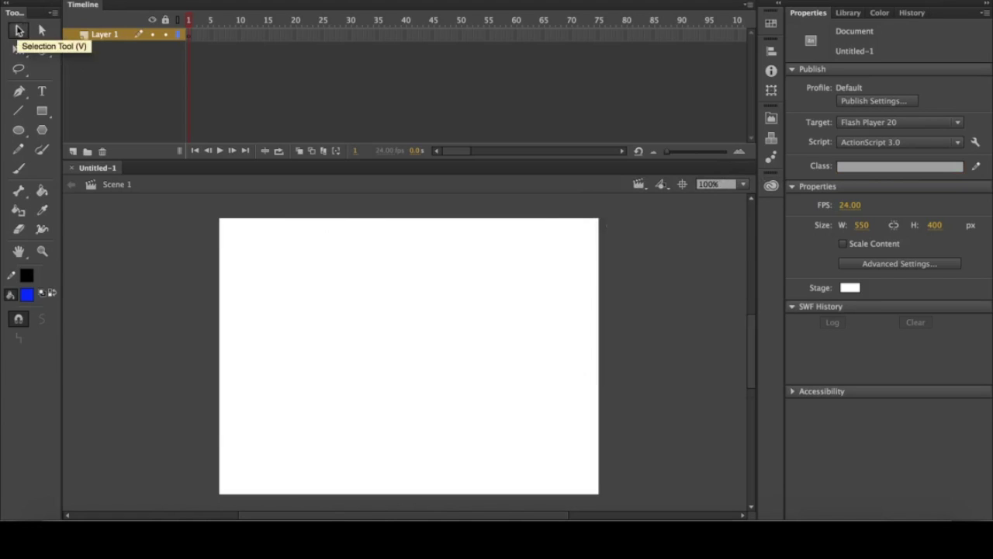
Draw a blue circle about 120.5 px across and move it, outline included, left of centre.
click(18, 129)
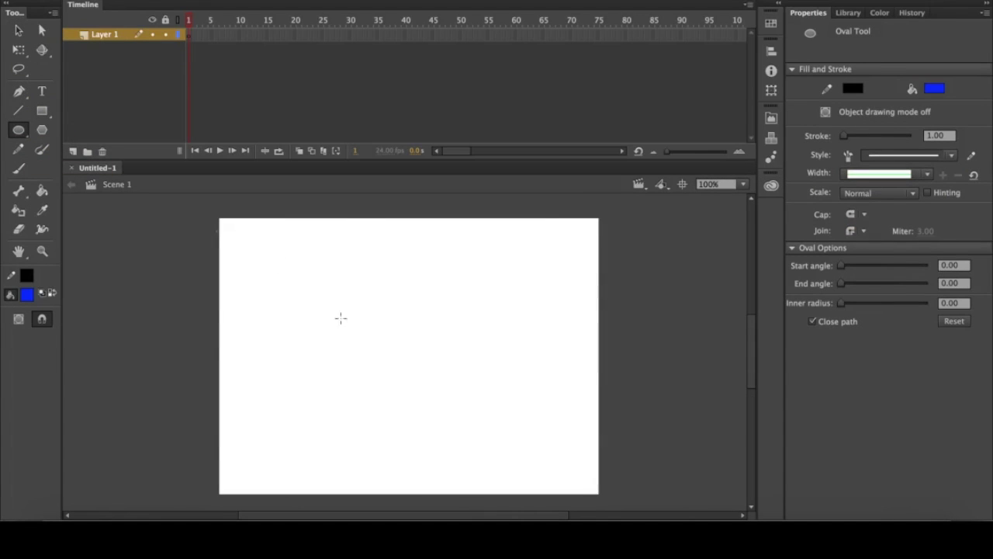
drag(368, 327, 454, 413)
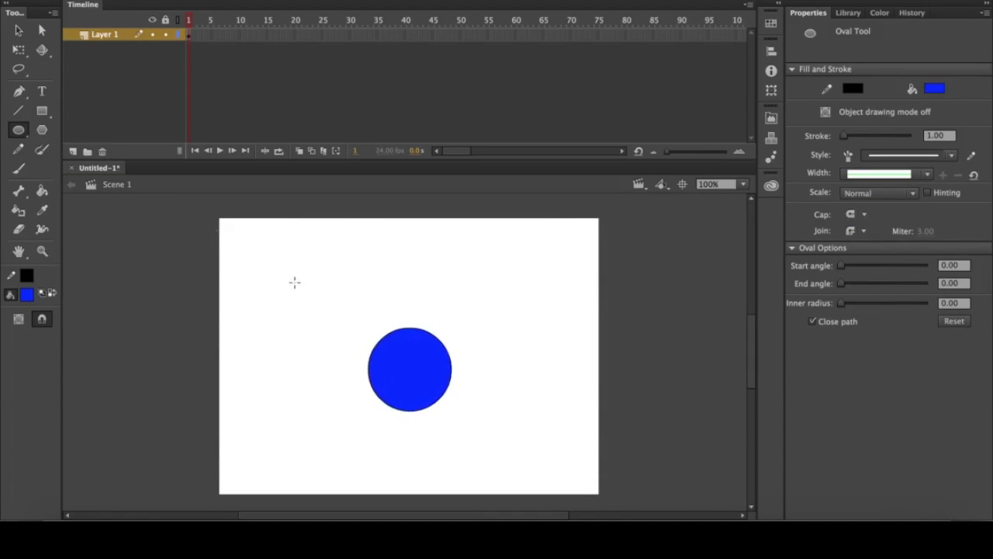
click(19, 30)
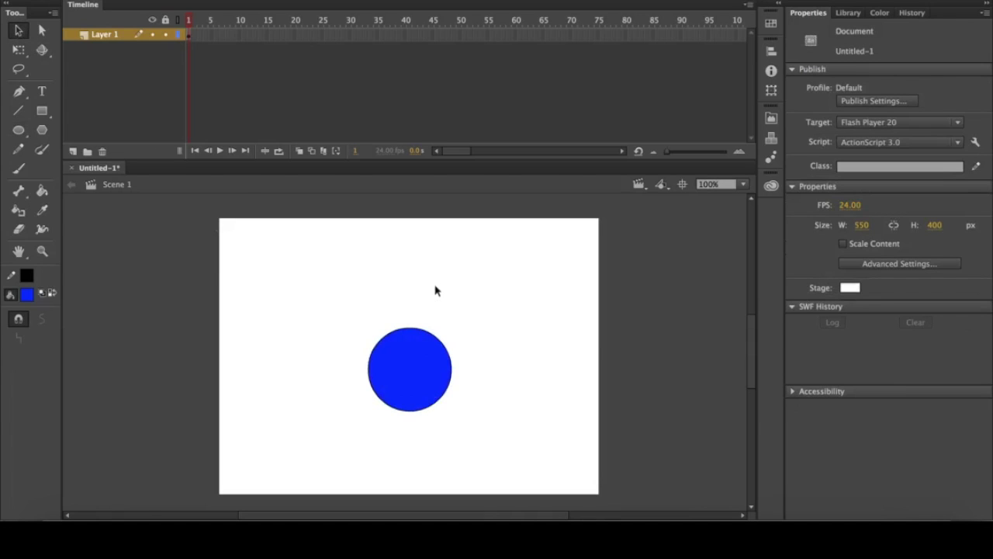
click(393, 375)
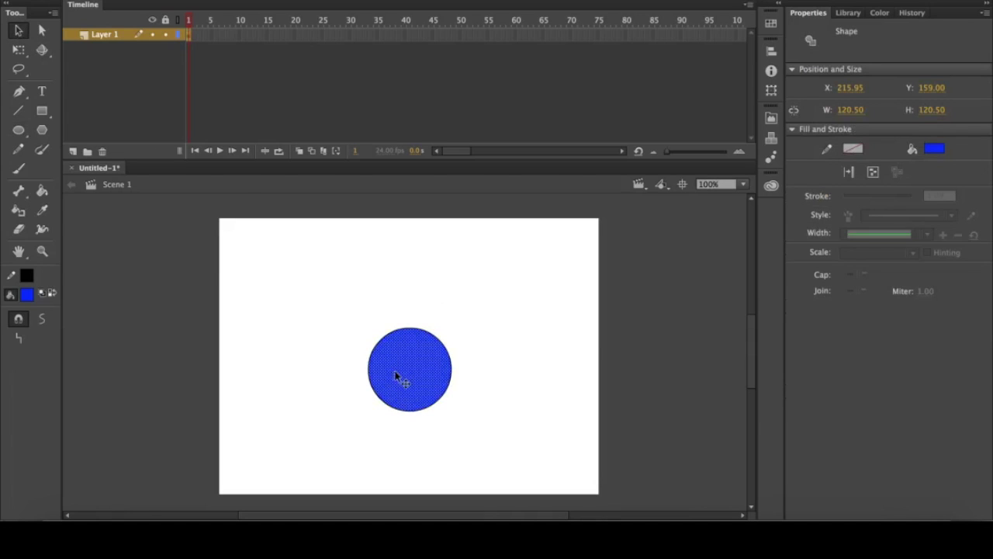
mouse_move(397, 366)
mouse_down()
mouse_move(462, 365)
mouse_move(501, 332)
mouse_up()
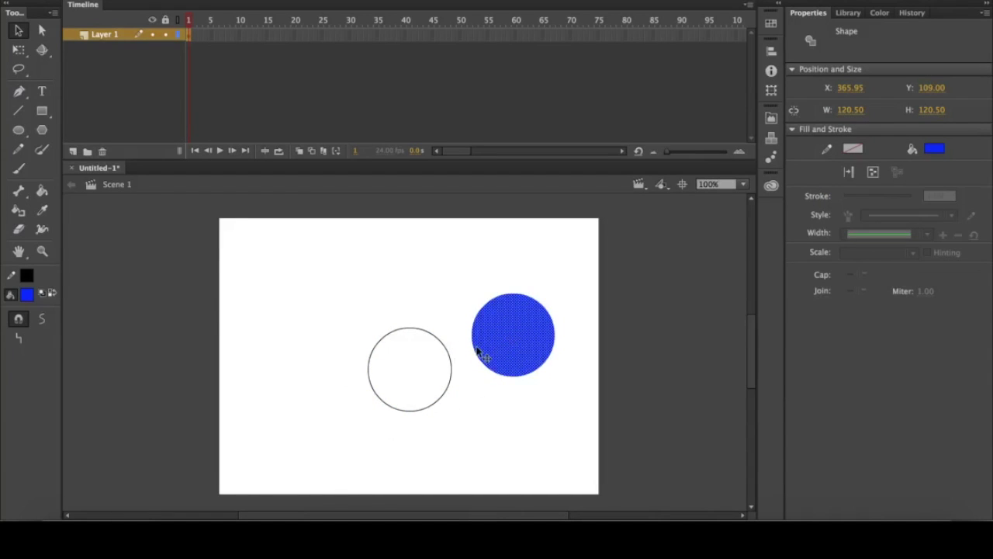
key(ctrl+z)
double_click(414, 349)
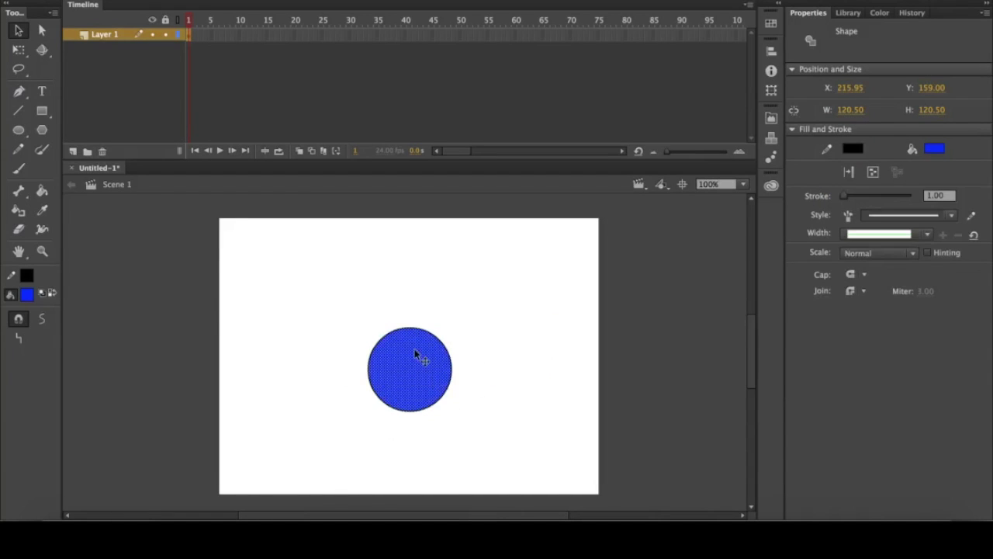
drag(415, 348, 368, 364)
click(482, 360)
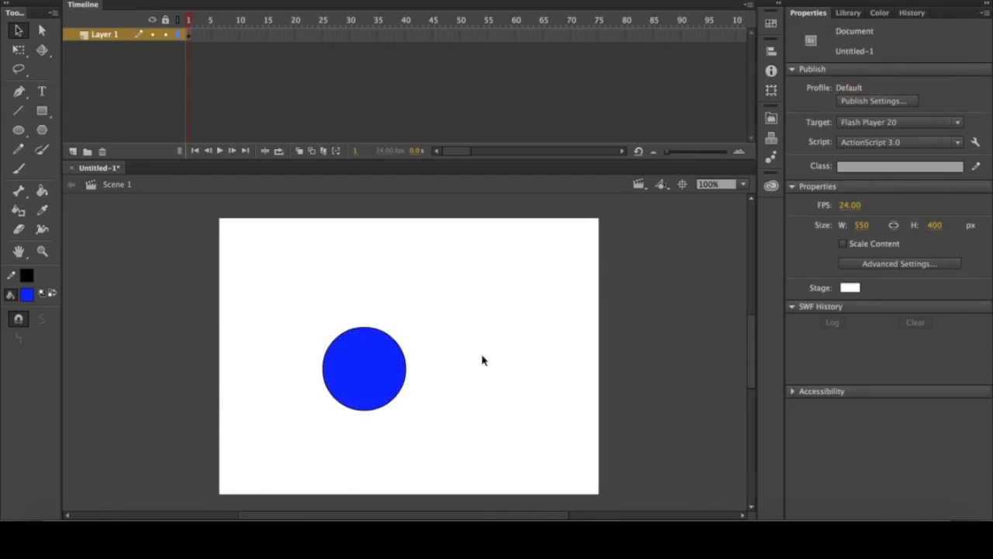
drag(267, 254, 542, 446)
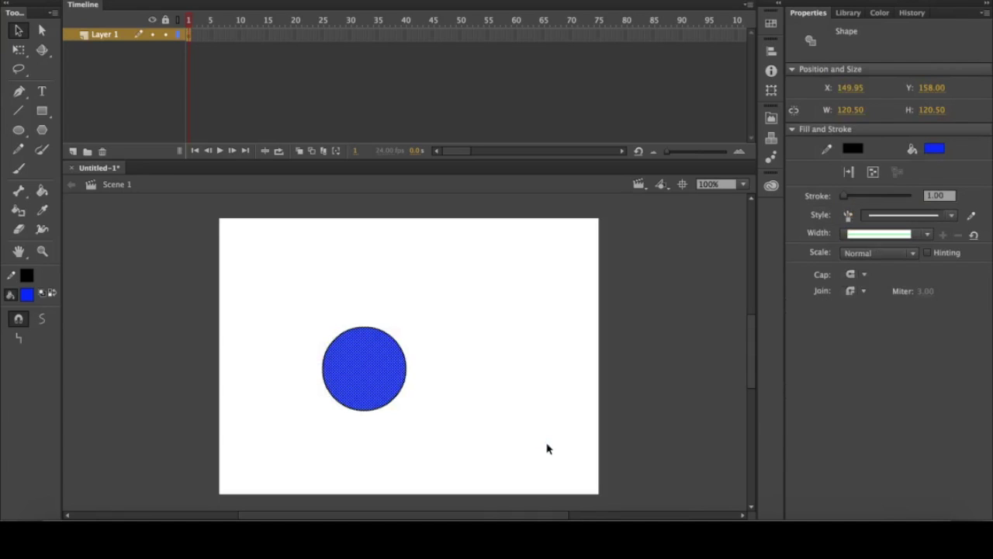
click(543, 449)
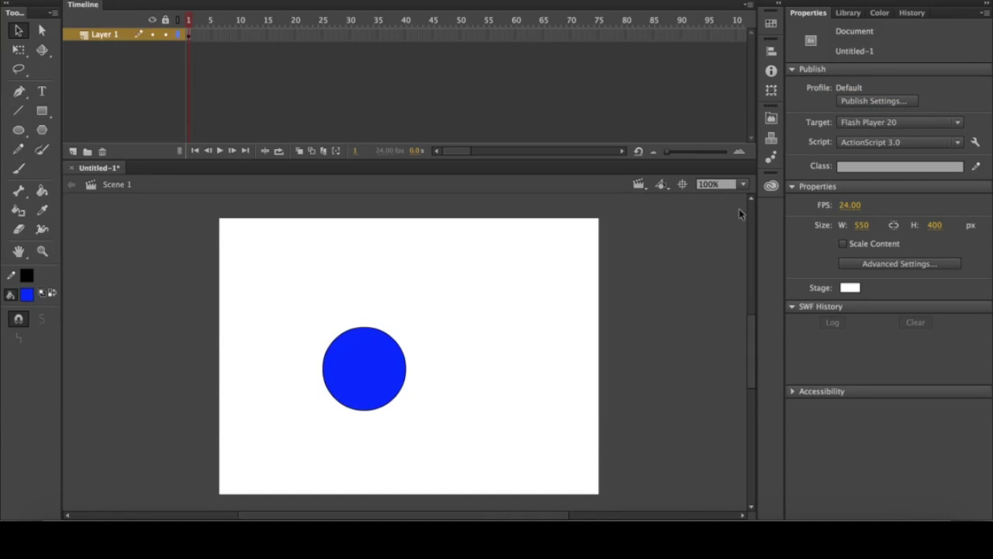
drag(713, 211, 158, 509)
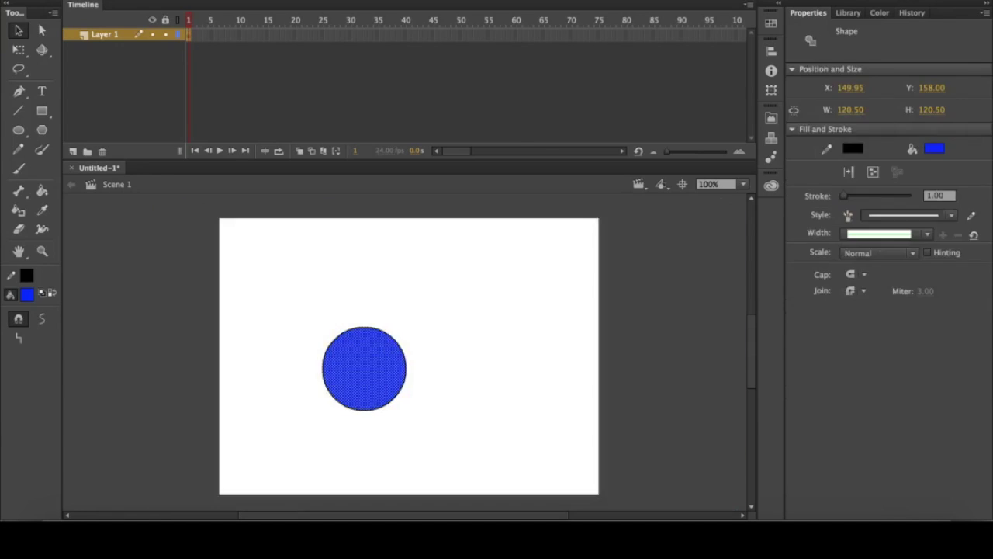
click(460, 397)
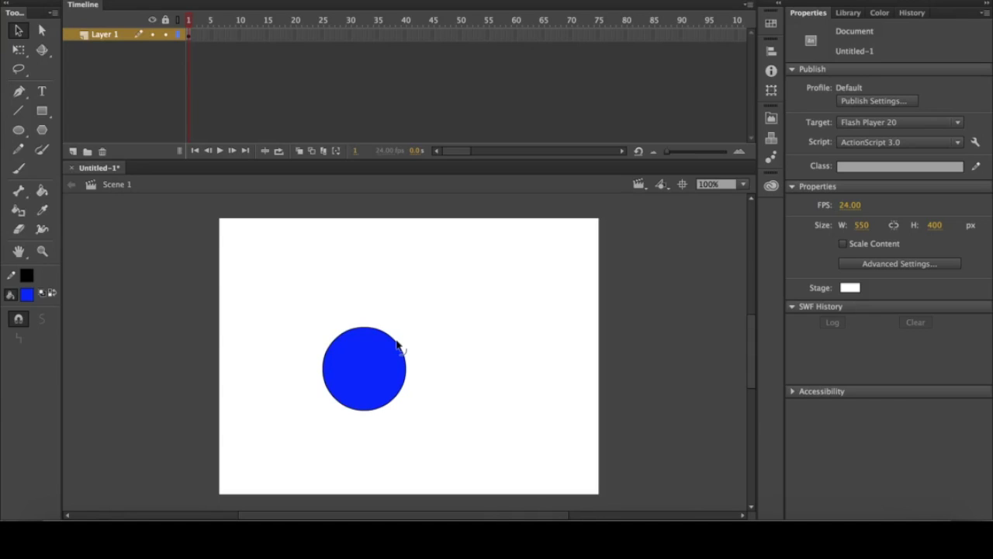
drag(397, 344, 478, 336)
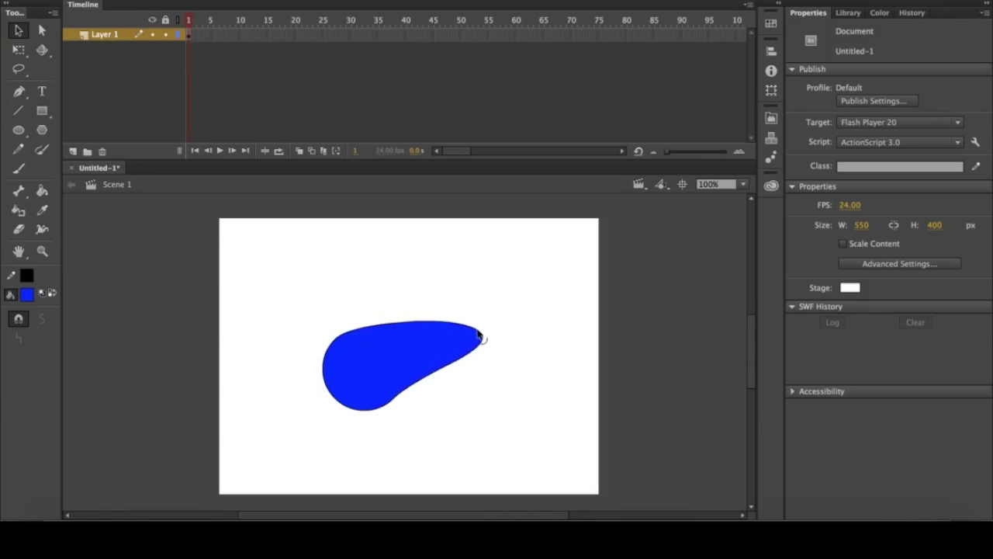
drag(426, 383, 409, 456)
key(ctrl+z)
key(ctrl+z)
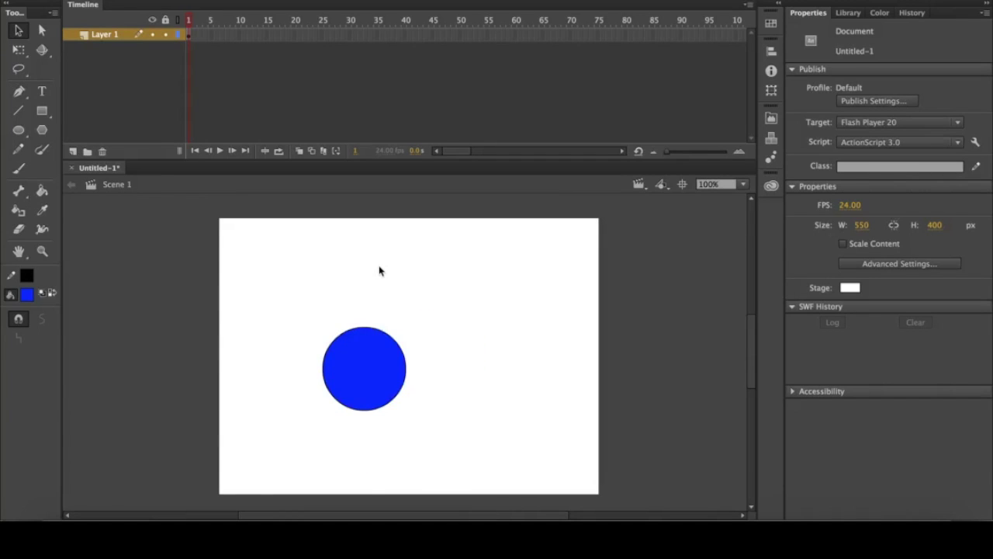
key(ctrl+z)
click(310, 286)
Pull the circle's top anchor up into a teardrop tip with the Subselection tool, then undo it.
click(43, 30)
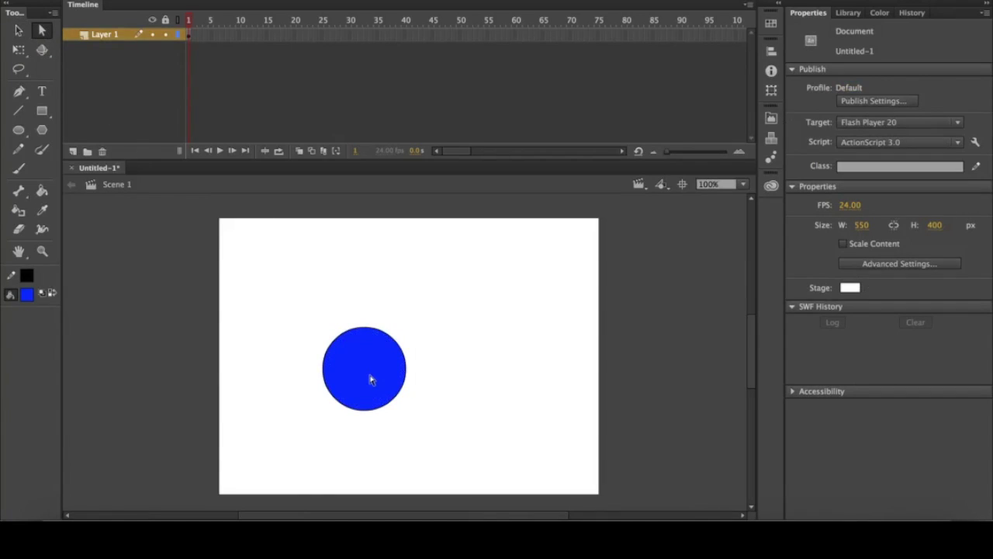
click(388, 323)
drag(365, 329, 384, 308)
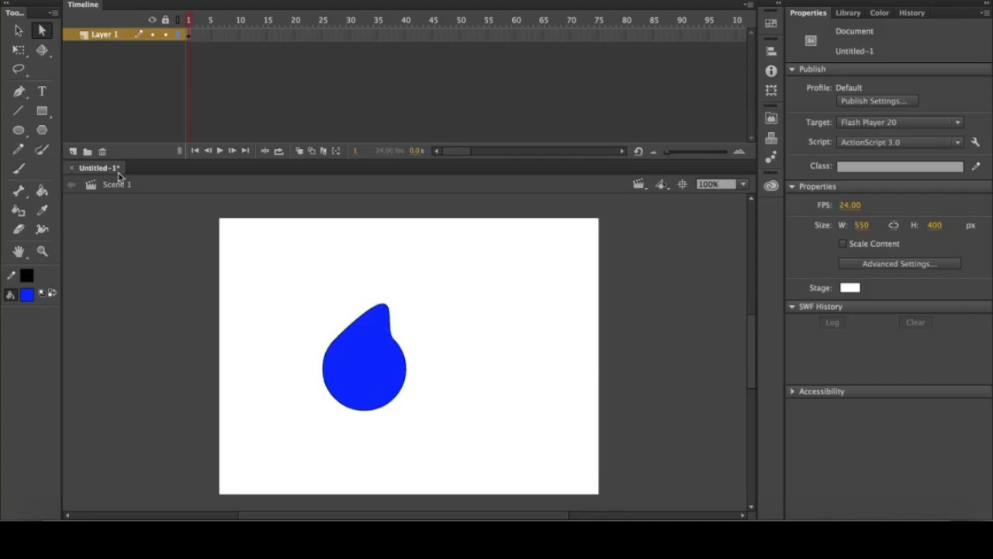
key(ctrl+z)
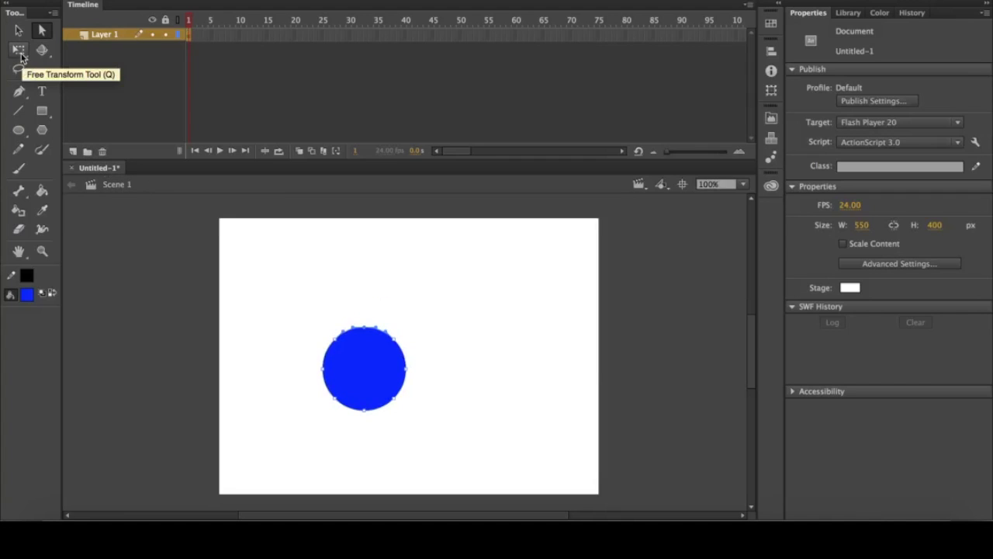
Stretch the circle into a tall ellipse about 131.95 × 182.55 px and skew its right side slightly.
click(20, 51)
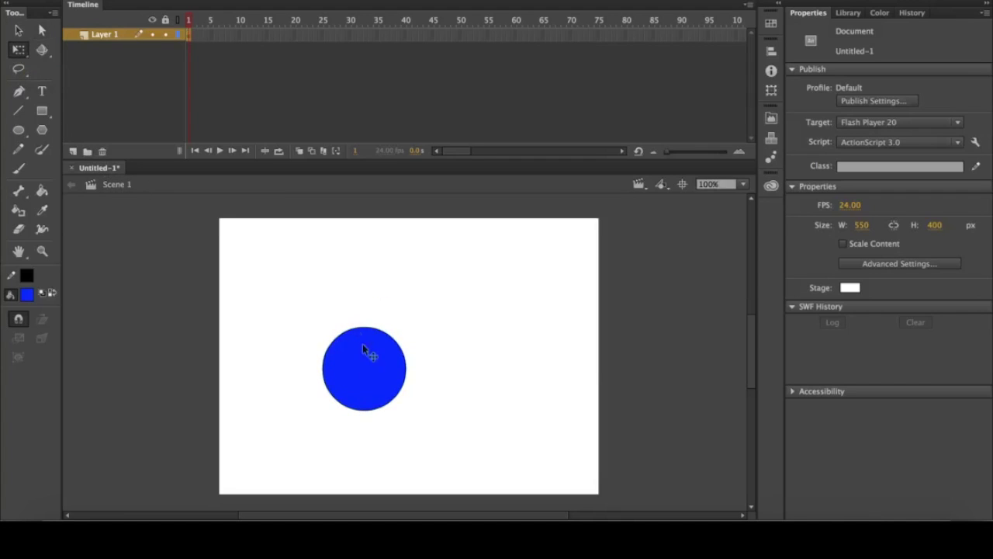
click(364, 371)
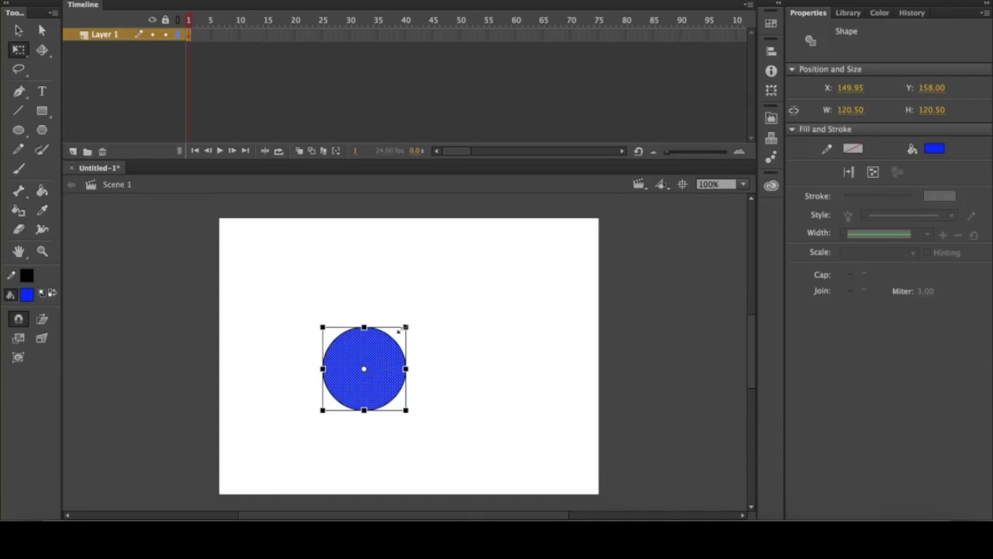
drag(405, 326, 468, 359)
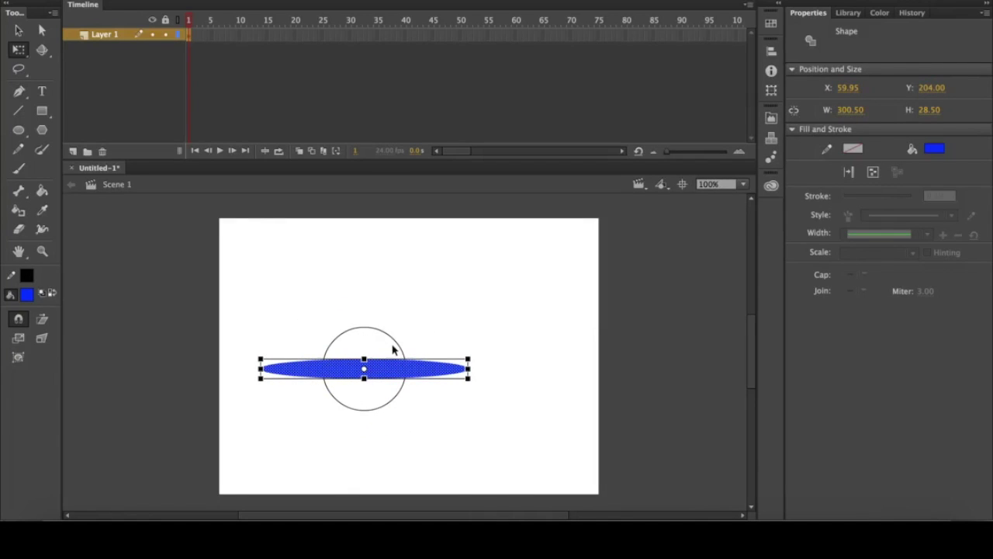
key(ctrl+z)
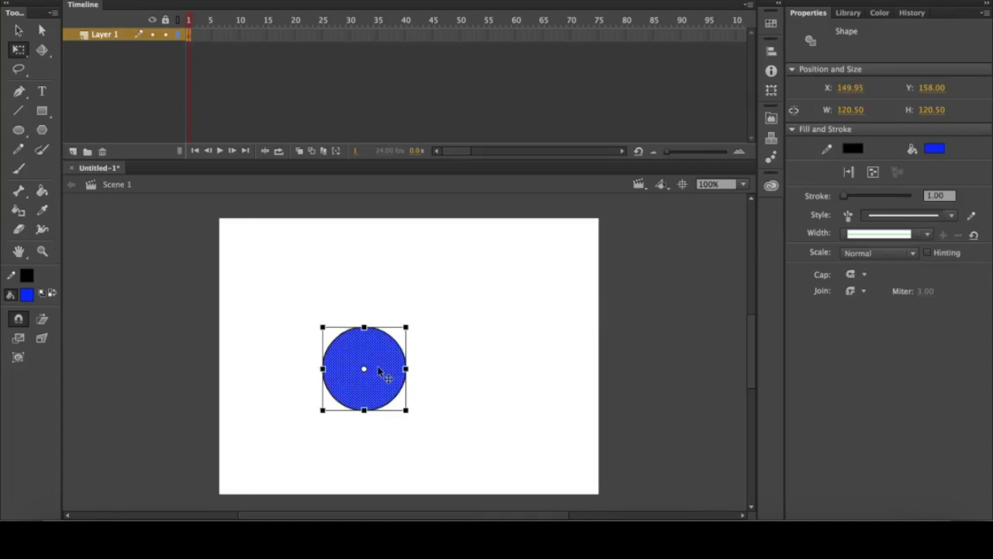
mouse_move(405, 327)
mouse_down()
mouse_move(542, 368)
mouse_move(395, 280)
mouse_move(414, 277)
mouse_move(463, 343)
mouse_move(421, 335)
mouse_move(403, 303)
mouse_move(404, 314)
mouse_move(460, 262)
mouse_move(403, 329)
mouse_move(423, 304)
mouse_move(447, 367)
mouse_move(404, 443)
mouse_move(231, 359)
mouse_move(406, 290)
mouse_move(442, 339)
mouse_move(417, 310)
mouse_up()
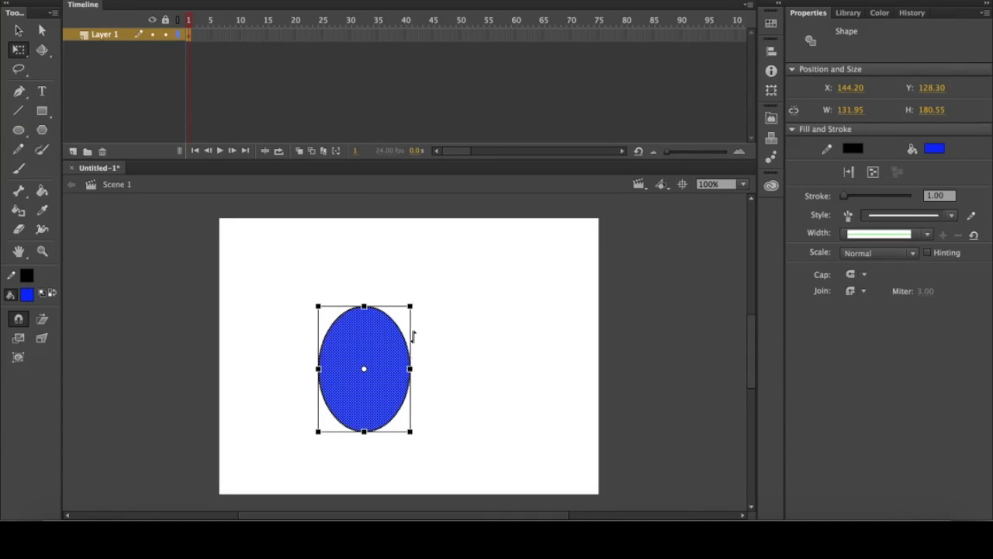
mouse_move(414, 335)
mouse_down()
mouse_move(411, 245)
mouse_move(415, 396)
mouse_move(415, 284)
mouse_move(415, 348)
mouse_move(420, 328)
mouse_up()
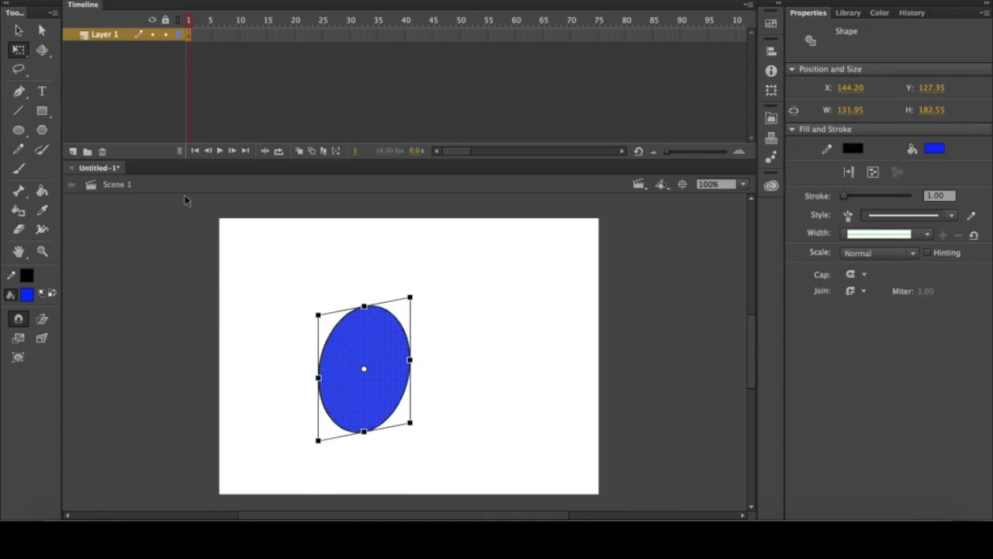
click(19, 70)
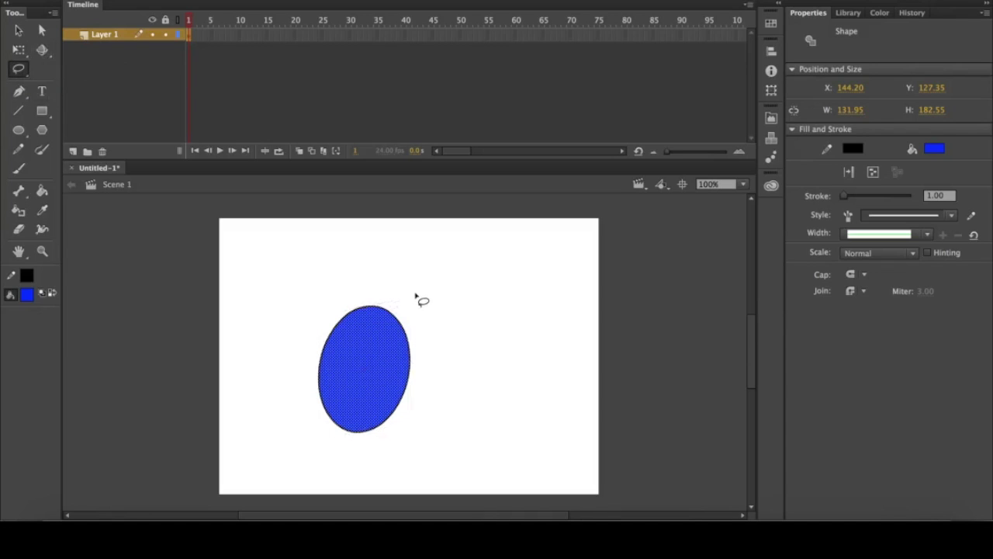
mouse_move(416, 296)
mouse_down()
mouse_move(382, 284)
mouse_move(355, 297)
mouse_move(350, 324)
mouse_move(419, 417)
mouse_move(485, 425)
mouse_move(482, 368)
mouse_move(381, 261)
mouse_up()
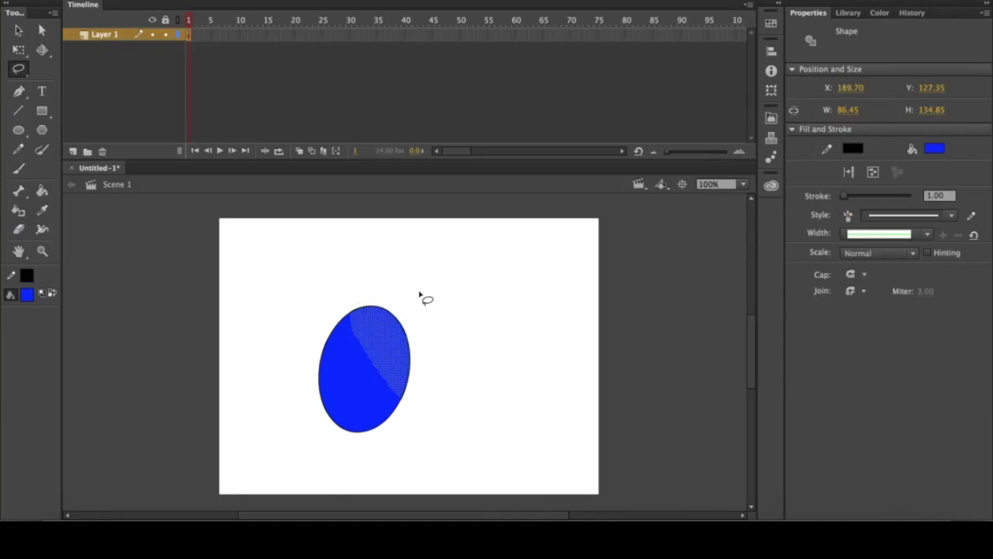
key(Delete)
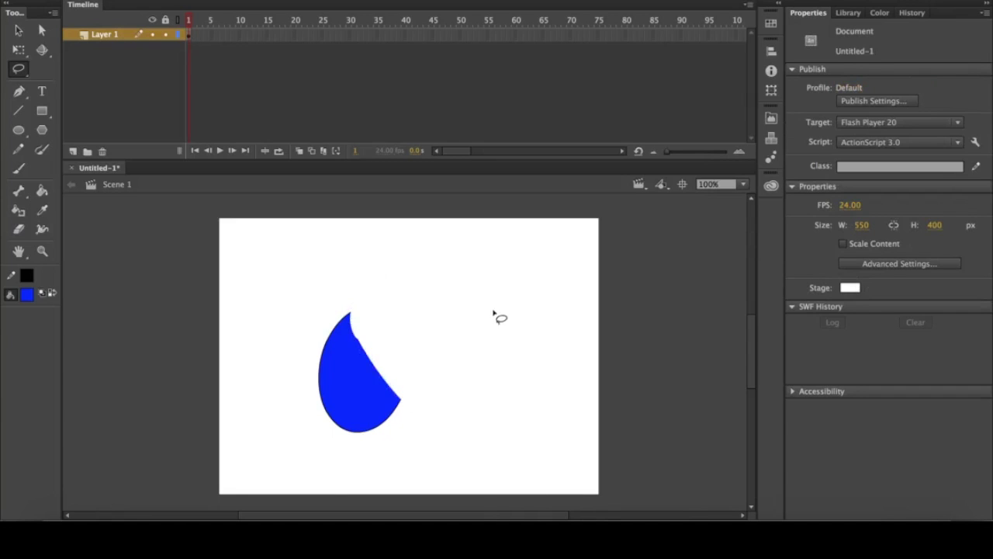
key(ctrl+z)
drag(391, 337, 528, 346)
key(ctrl+z)
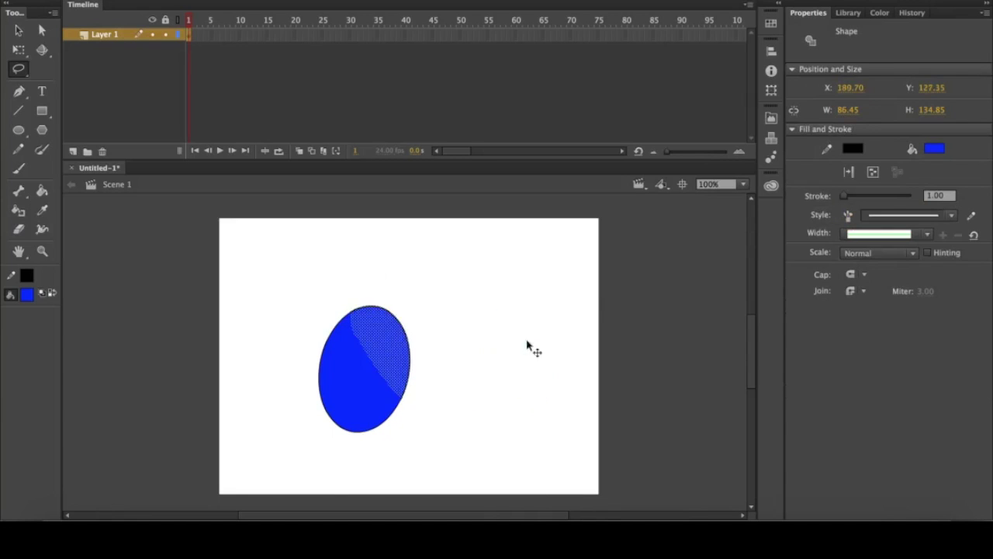
click(417, 322)
mouse_move(432, 300)
mouse_down()
mouse_move(345, 271)
mouse_move(217, 373)
mouse_move(426, 459)
mouse_move(514, 289)
mouse_move(405, 260)
mouse_up()
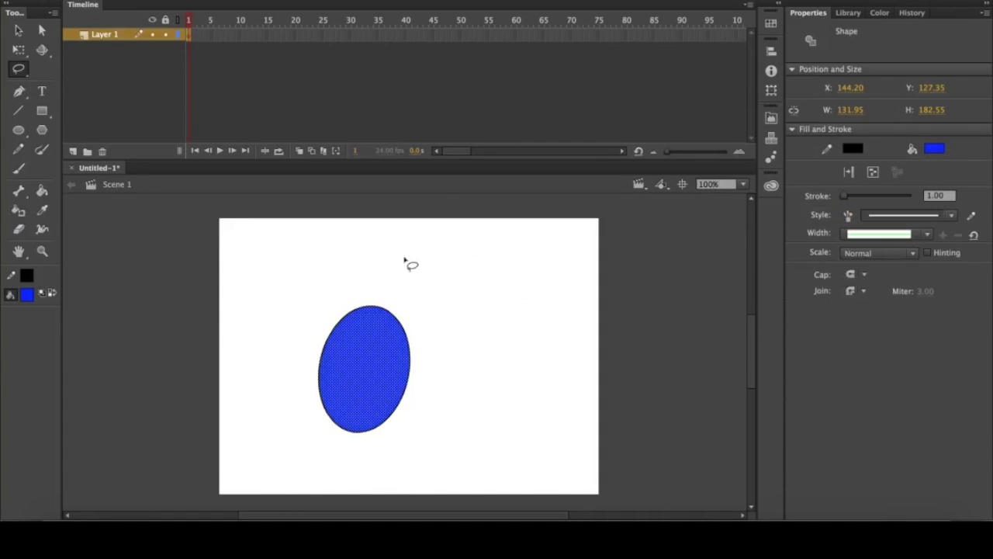
click(468, 320)
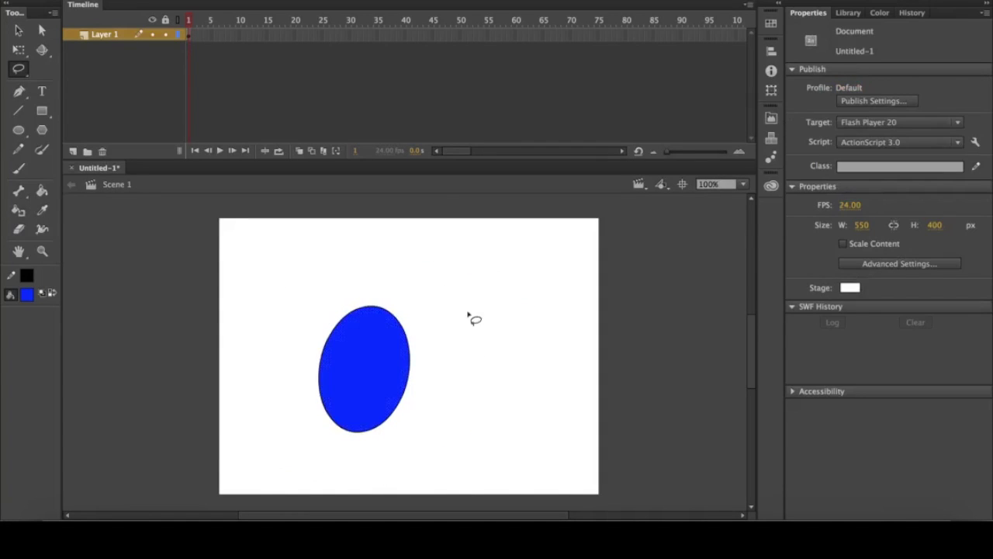
mouse_move(449, 288)
mouse_down()
mouse_move(475, 399)
mouse_move(455, 292)
mouse_up()
click(19, 91)
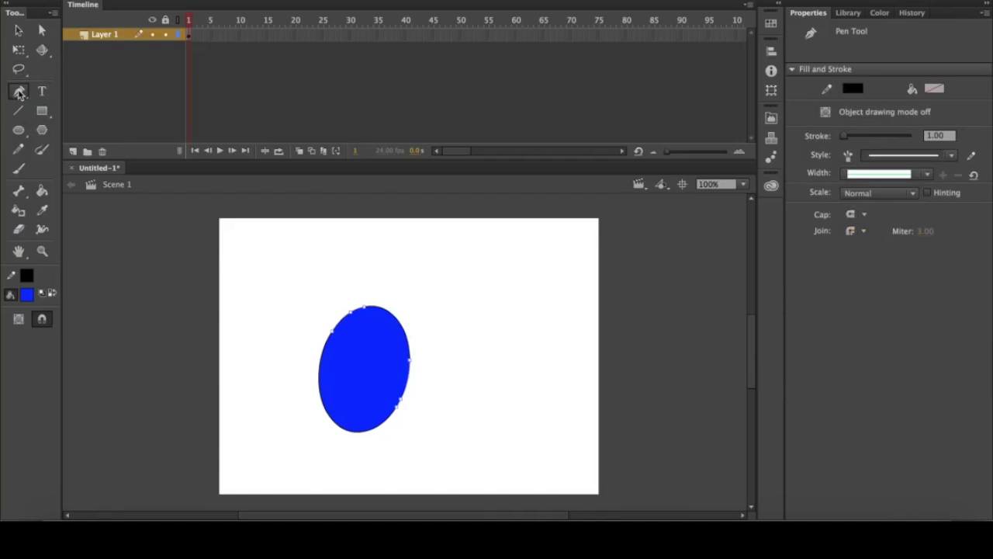
click(354, 318)
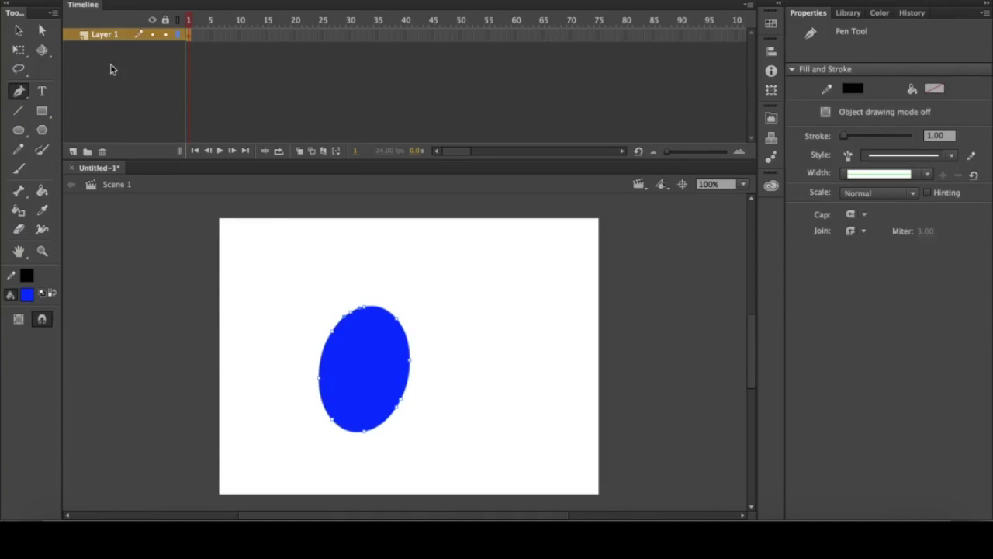
click(43, 31)
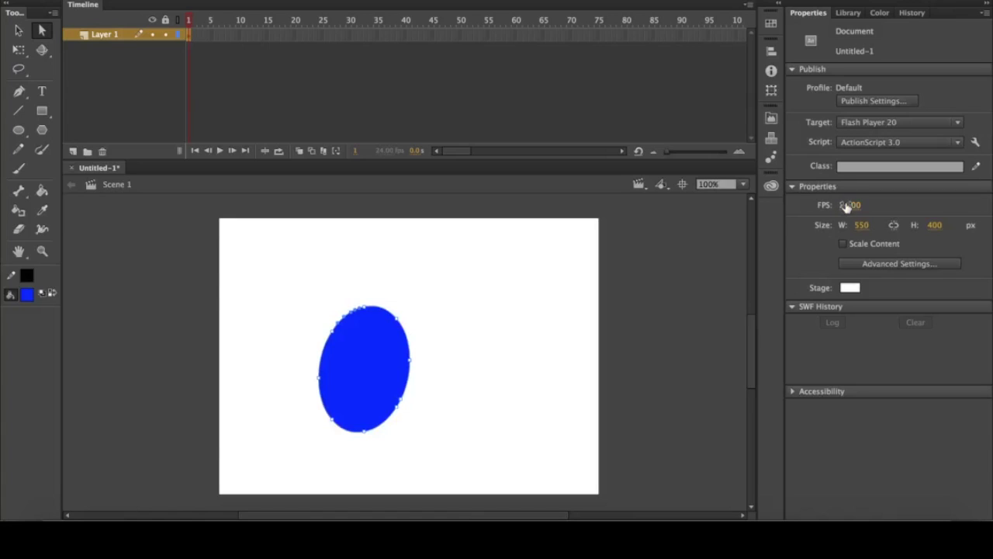
click(862, 224)
key(Return)
key(ctrl+z)
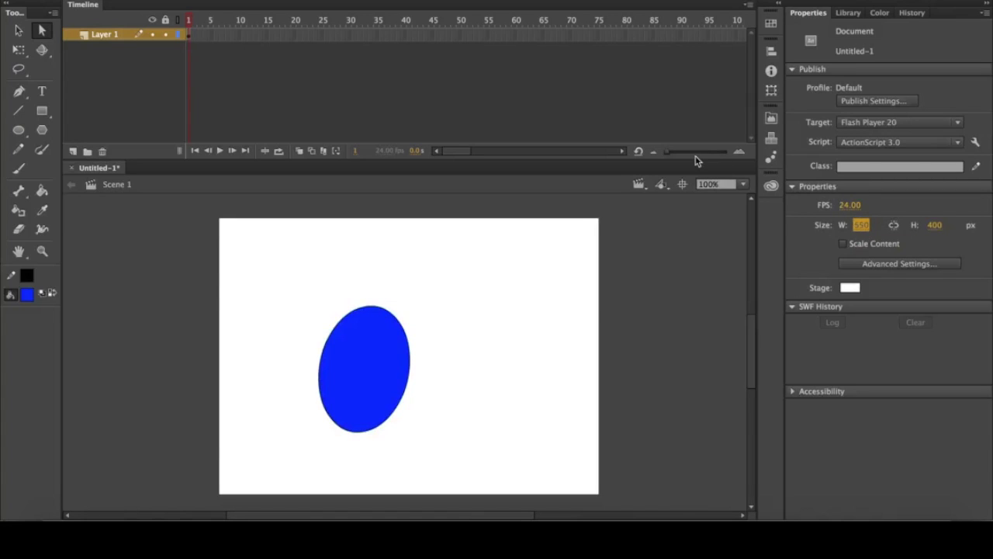
click(20, 93)
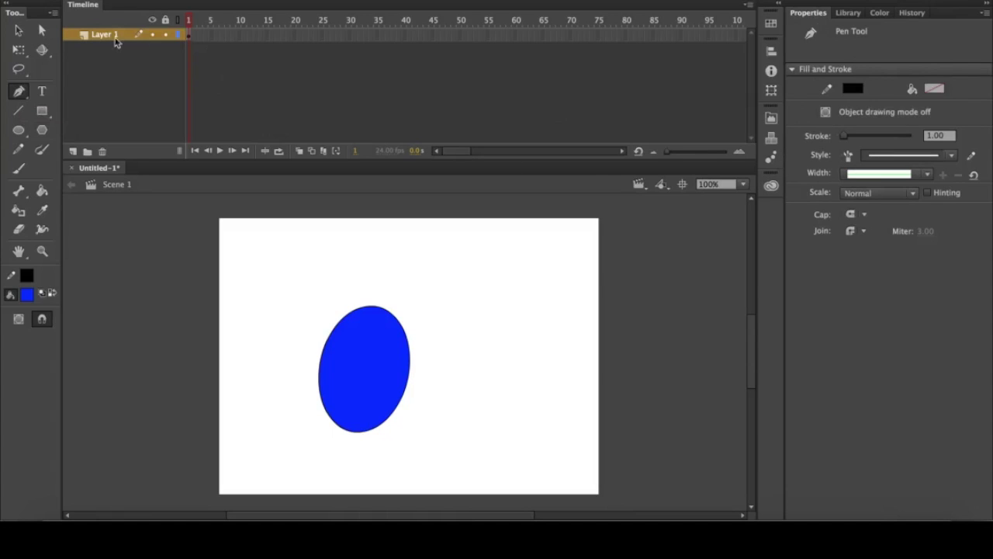
click(49, 34)
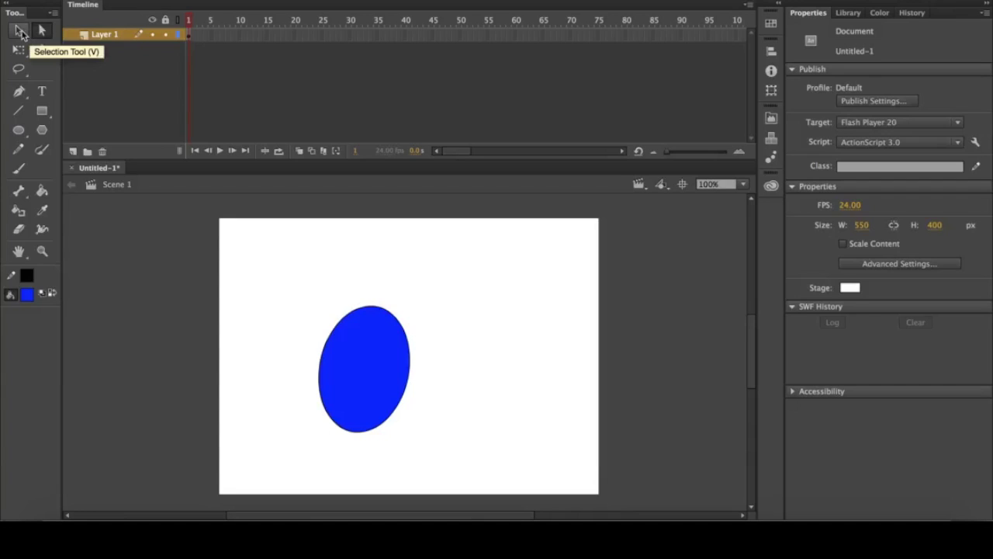
click(20, 31)
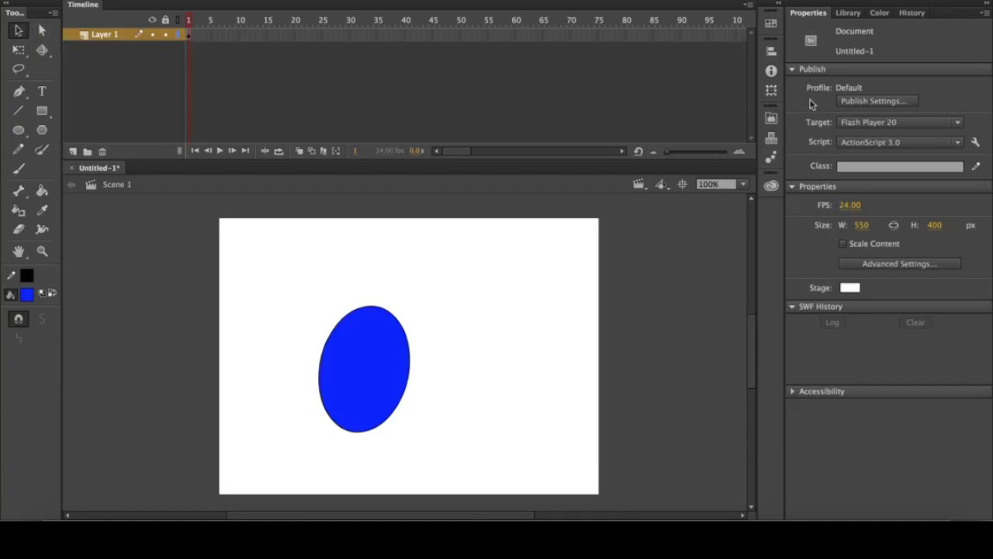
click(19, 92)
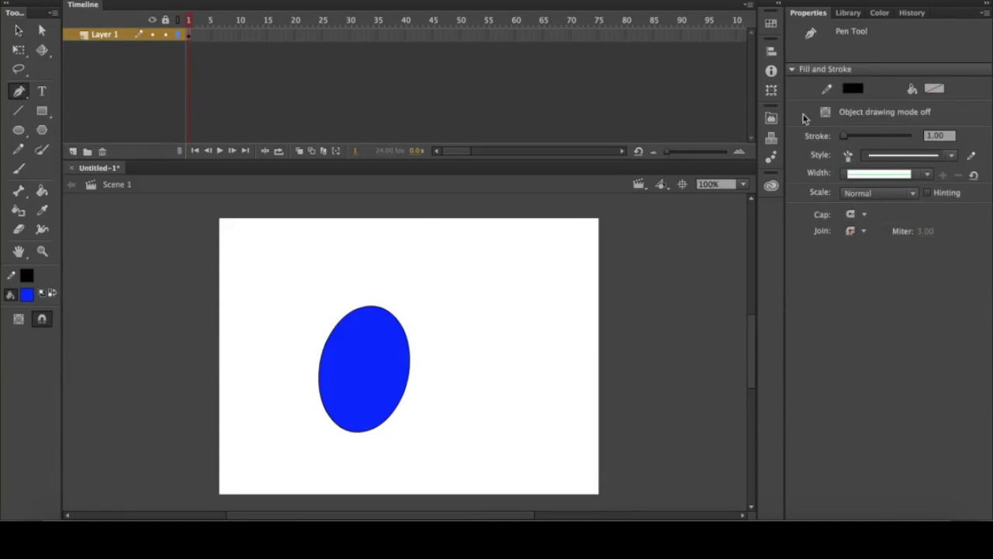
click(43, 93)
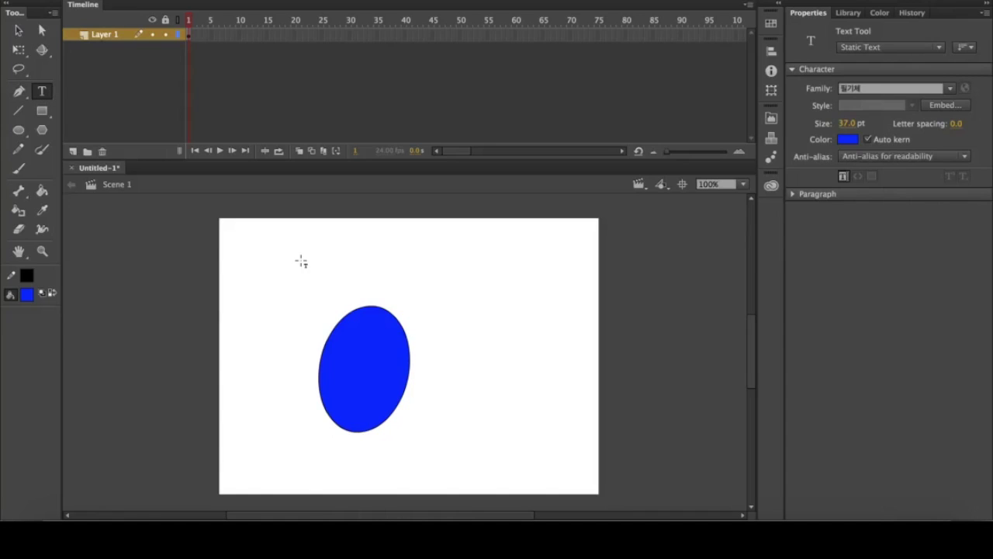
Add a fixed-width text box with a line of placeholder text near the stage top.
drag(307, 223, 432, 290)
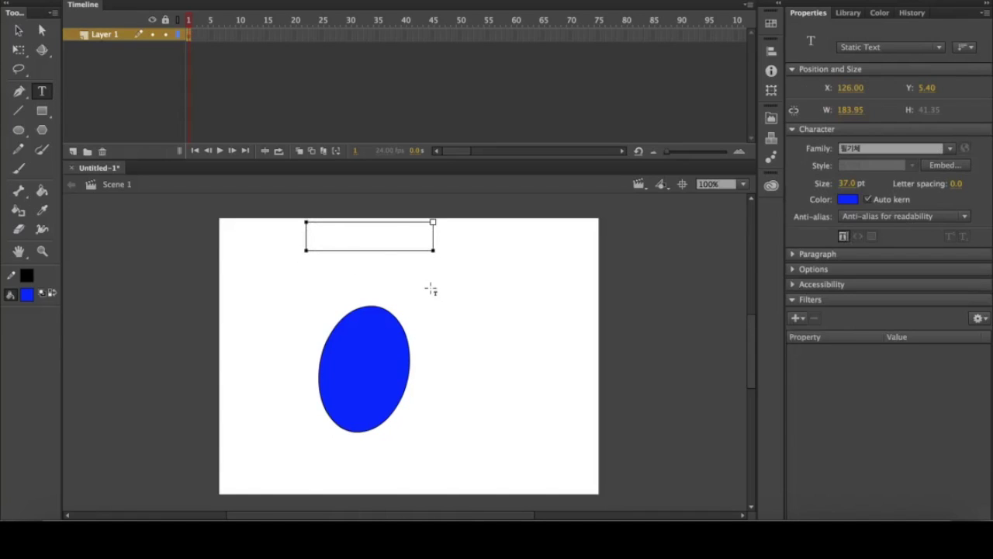
text(asdfasdfasdf)
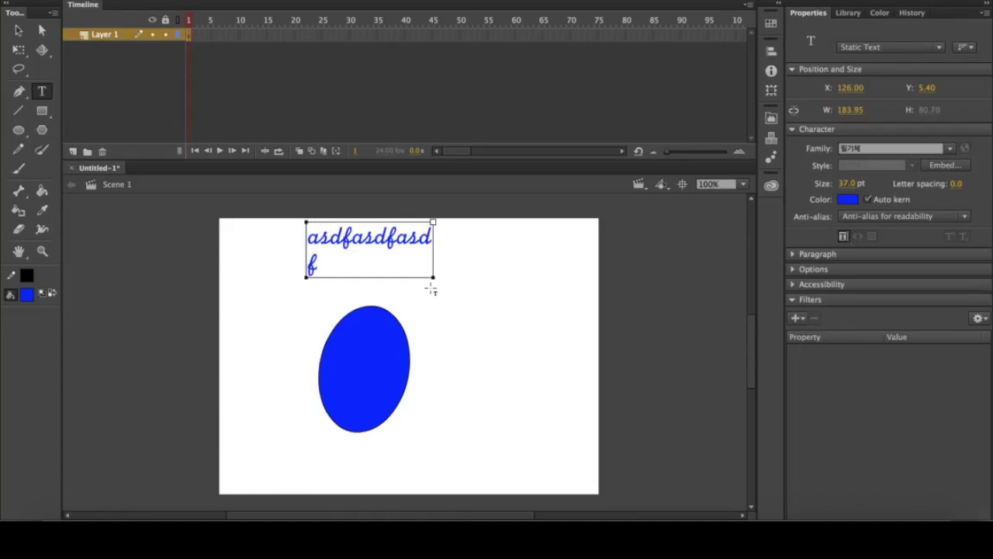
text(dfdfdfdfdf)
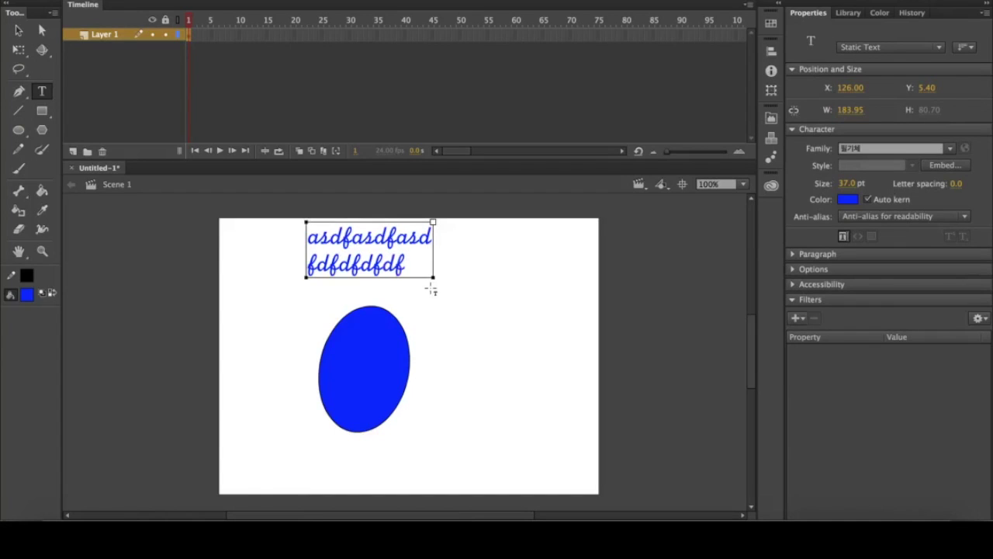
text(fdfdfdfdff)
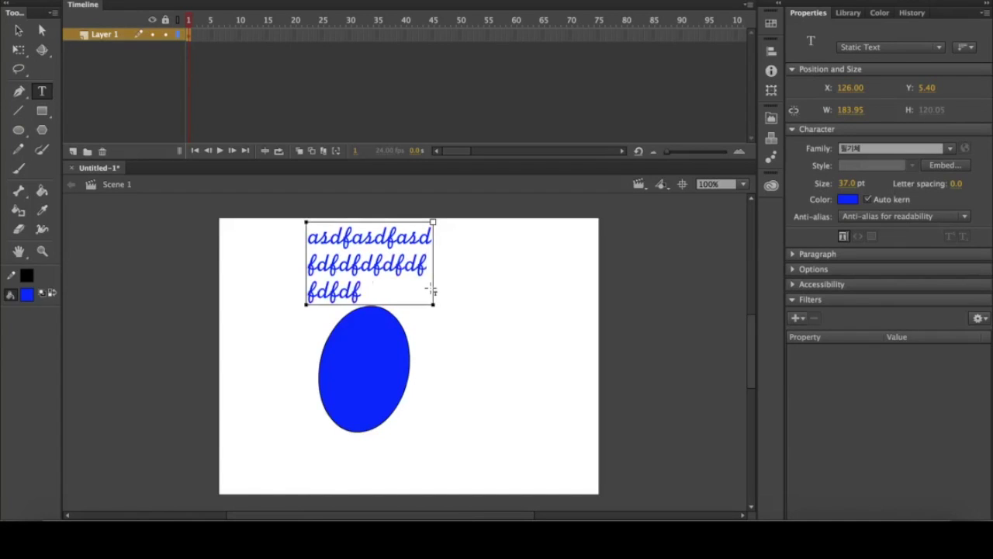
text(dfdf)
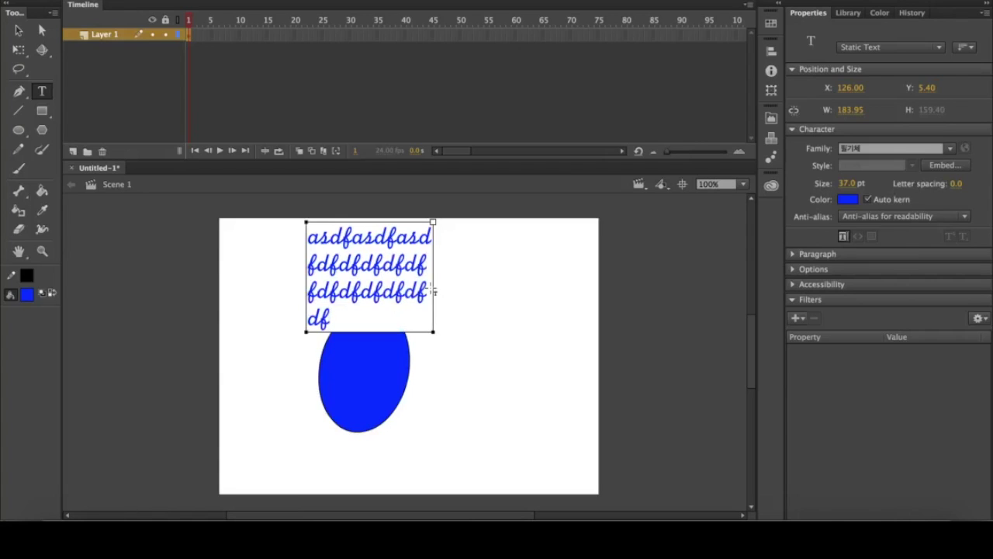
click(463, 295)
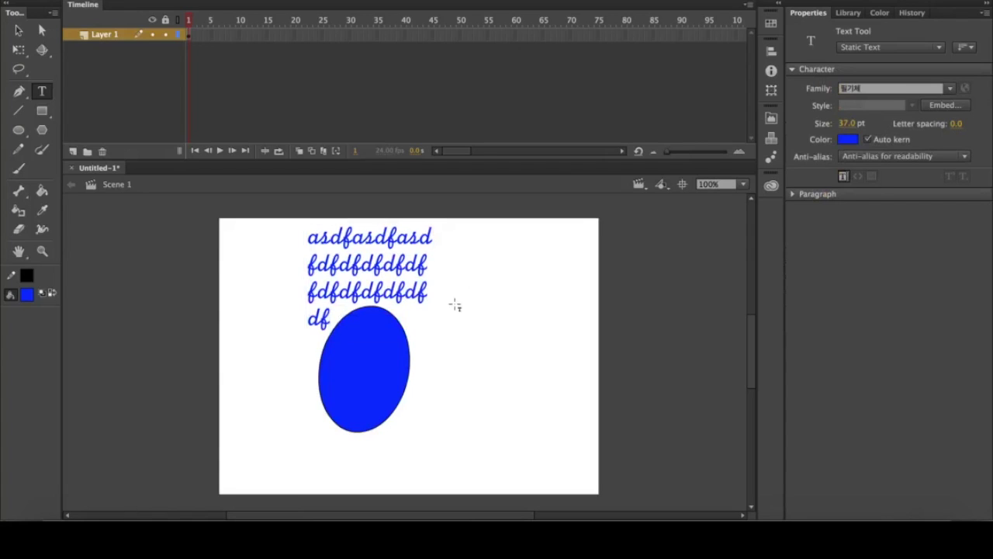
drag(453, 272, 554, 369)
click(558, 365)
Type a three-line placeholder text block to the right of the ellipse.
click(470, 356)
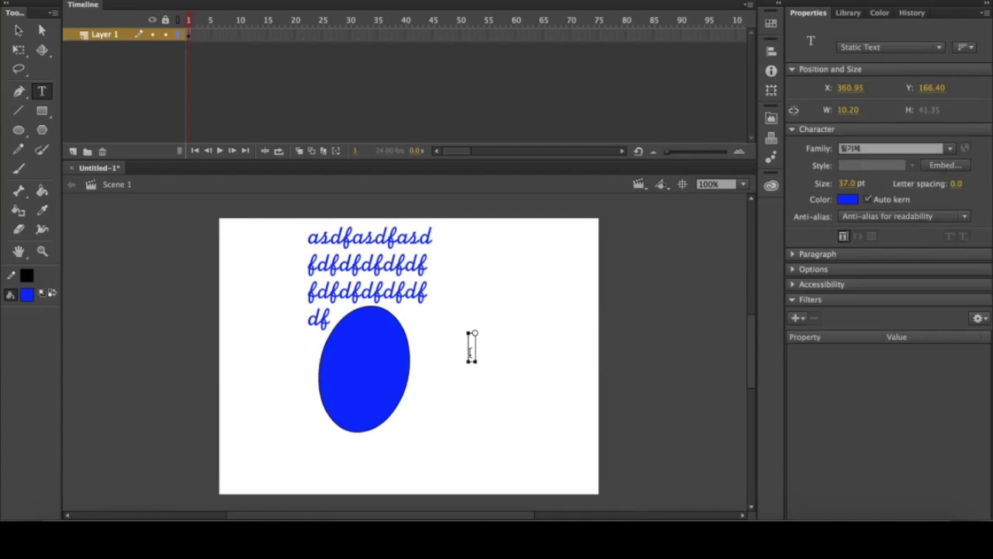
text(fsfdsfsd)
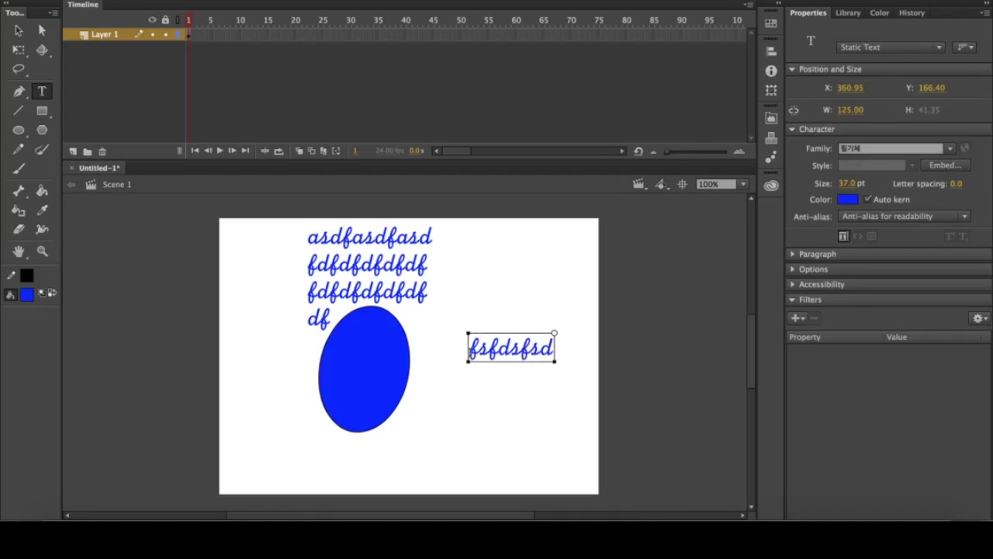
text(sdfs)
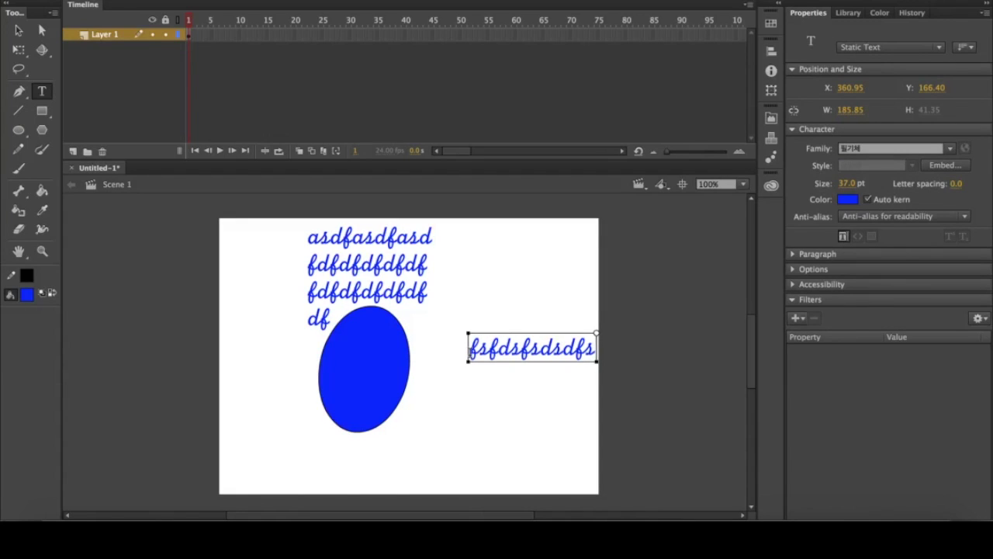
key(Return)
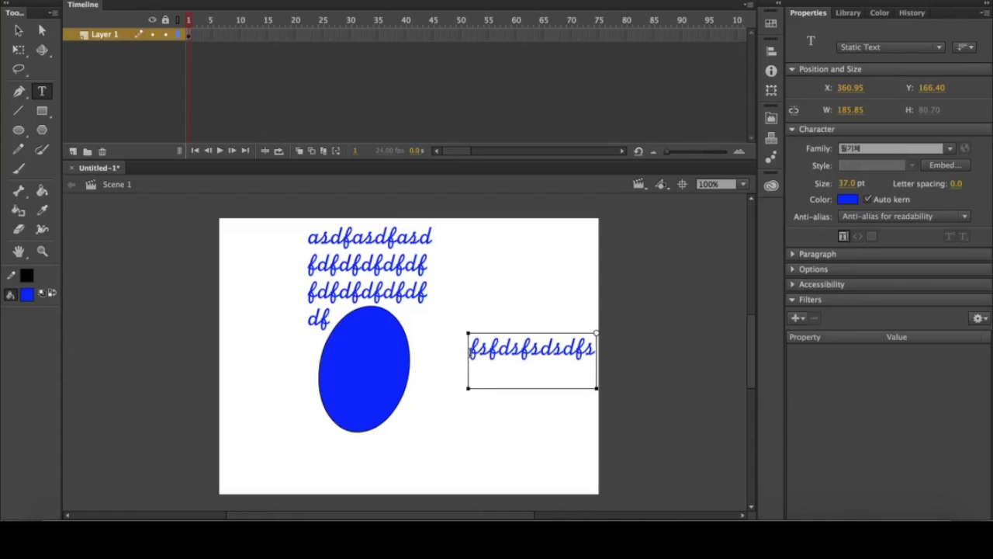
text(fdfdfdfdfdfd)
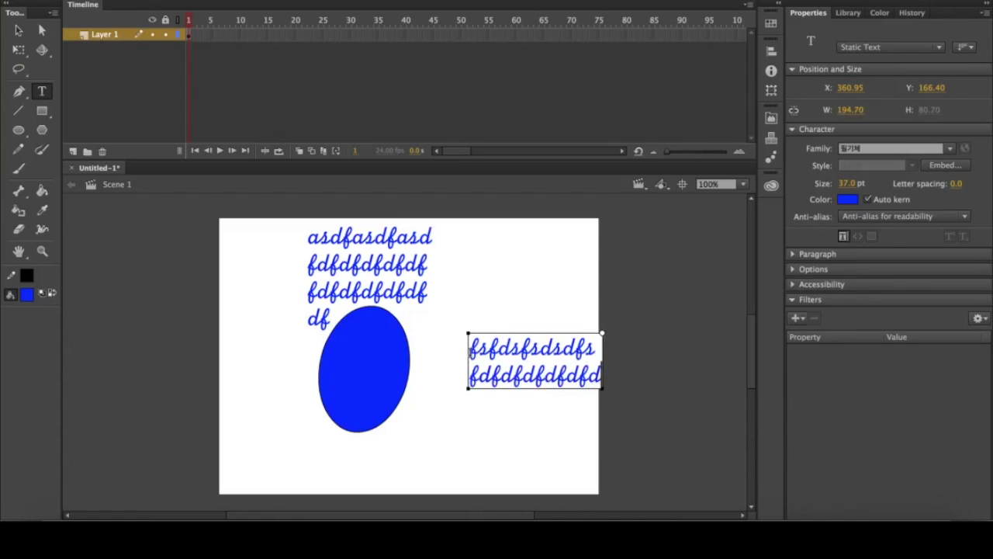
text(fdfdfd)
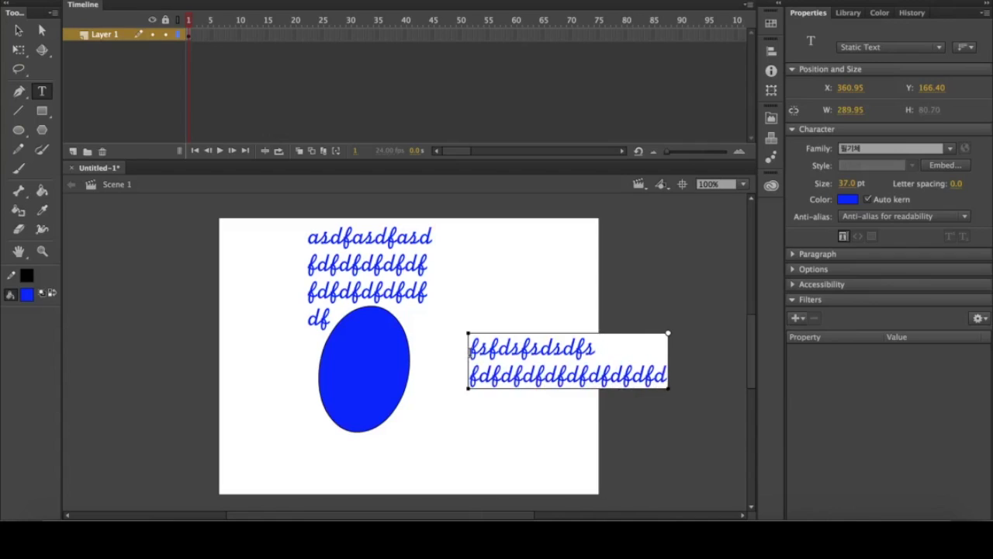
key(Return)
text(ddfdfdfdfd)
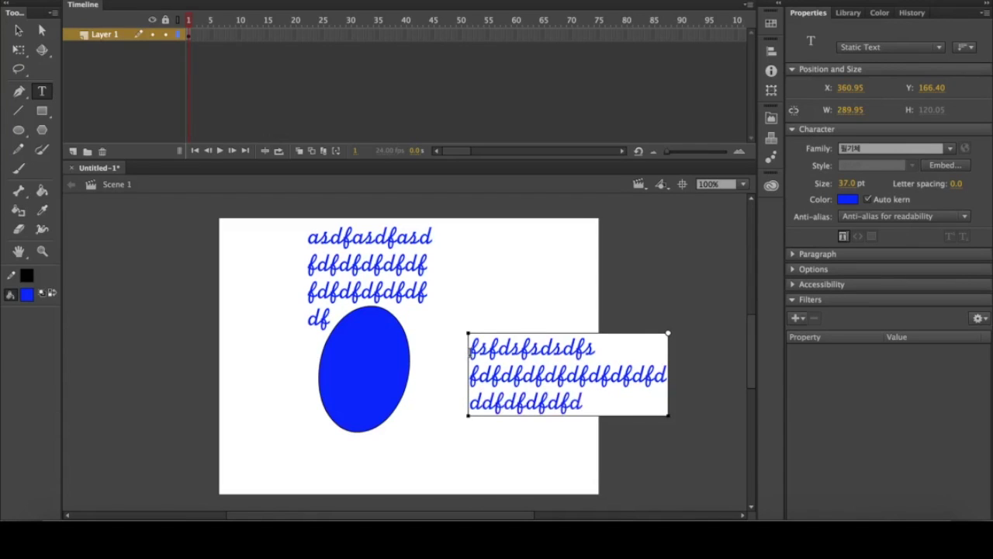
text(fdfdfdfdffdf)
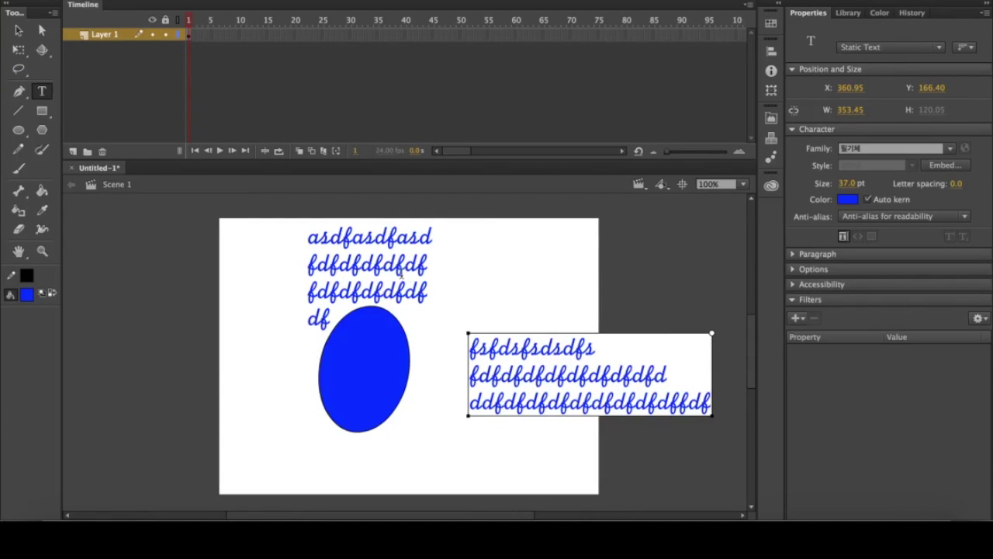
key(Escape)
Add one more text box near the top, then undo all the text blocks.
drag(460, 240, 544, 302)
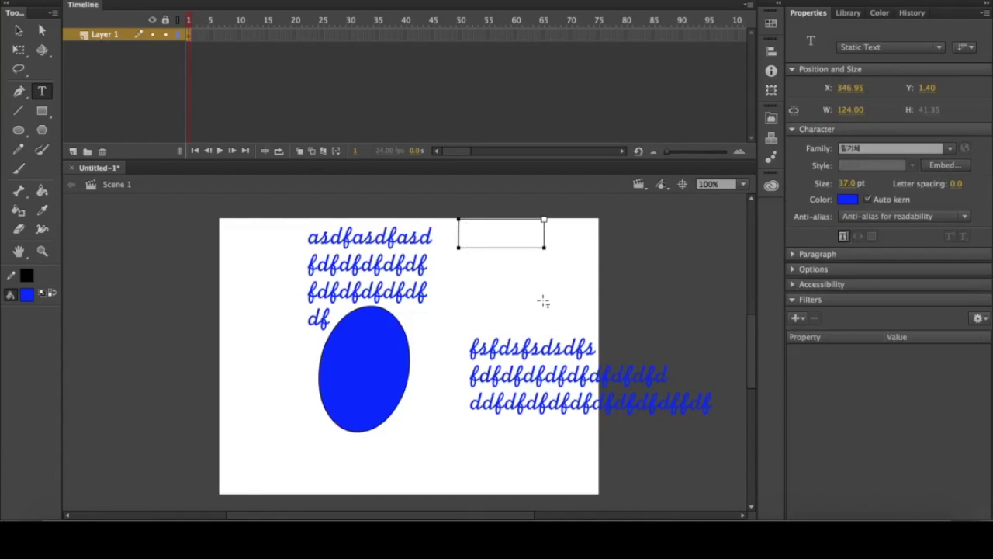
text(fdfdfdf)
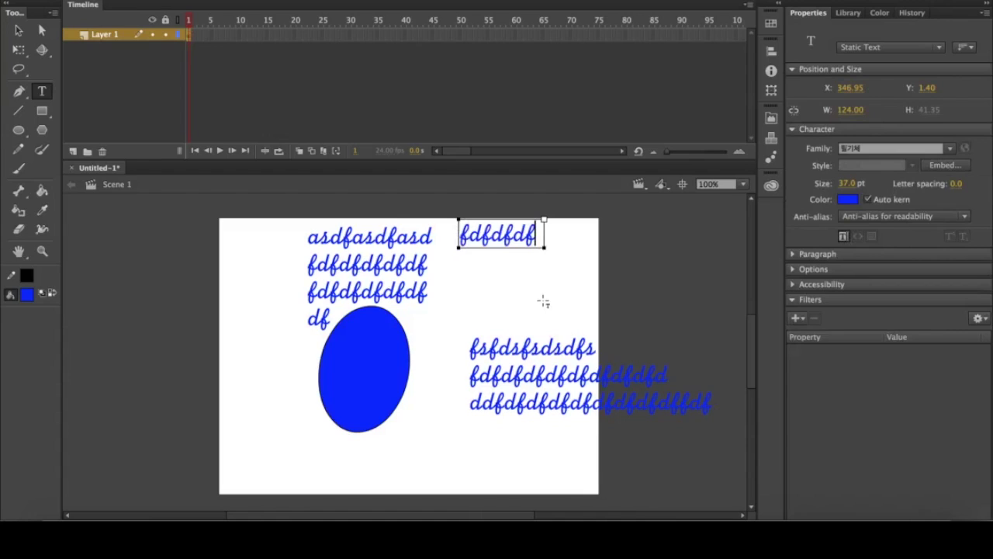
text(fdffdfdffdfdfdfdffdf)
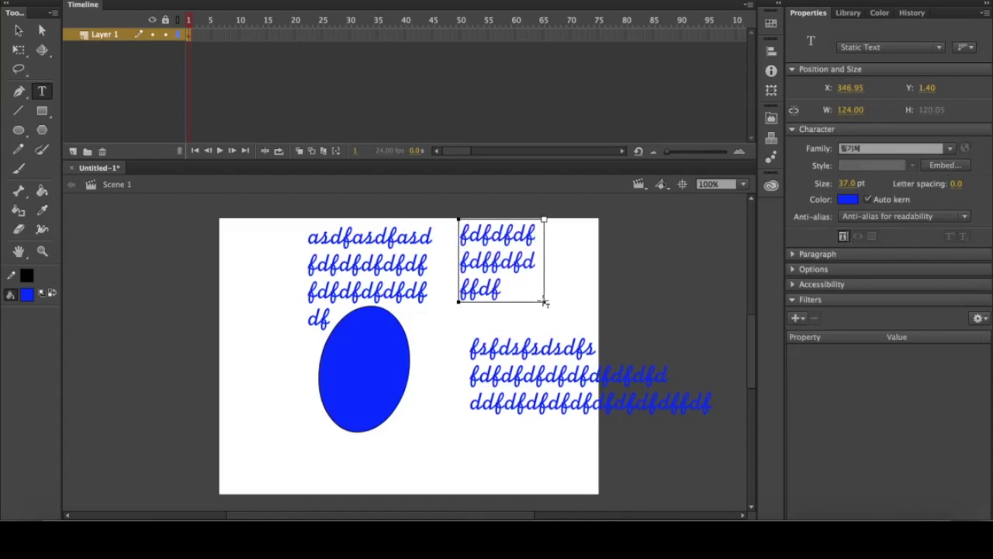
key(ctrl+z)
key(ctrl+z)
key(ctrl+z)
key(ctrl+z)
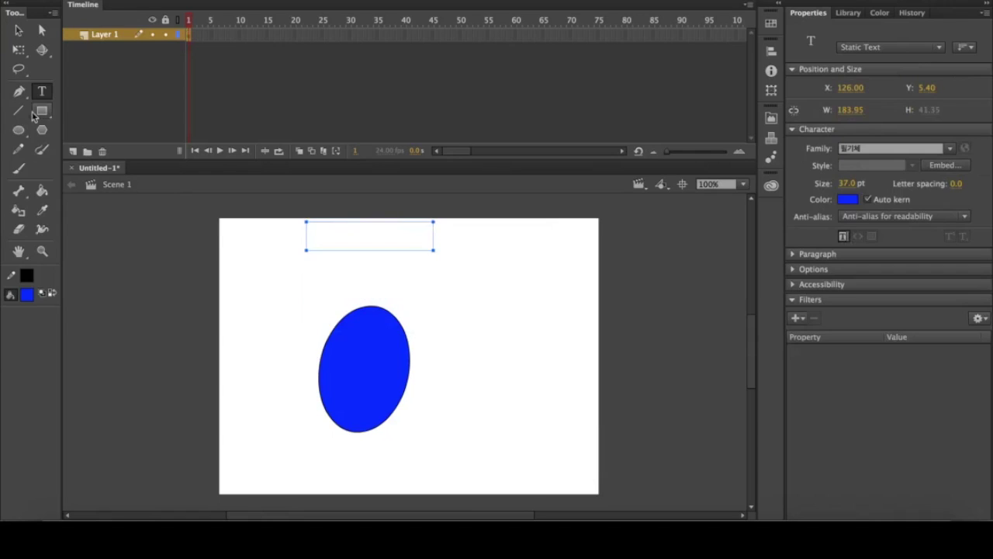
key(Escape)
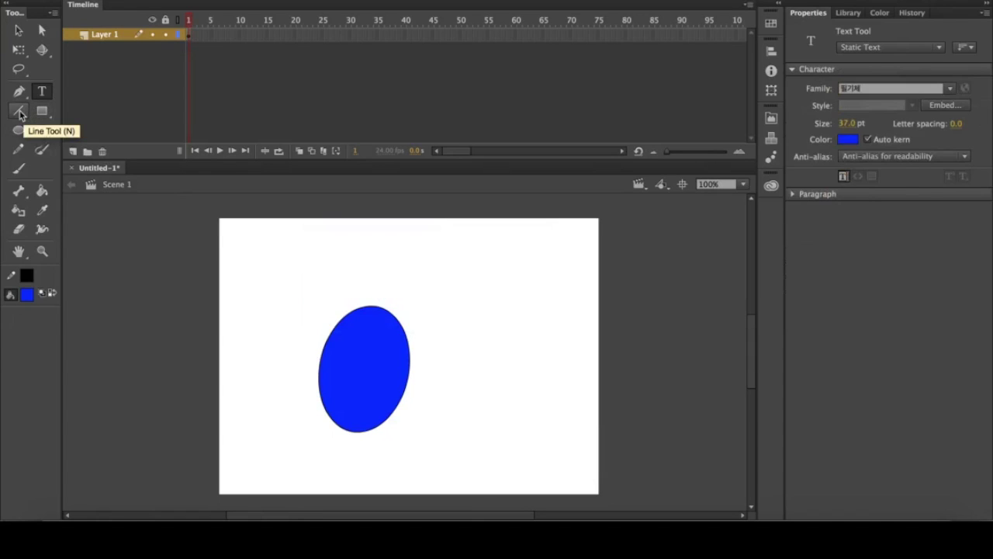
click(19, 112)
drag(481, 241, 450, 356)
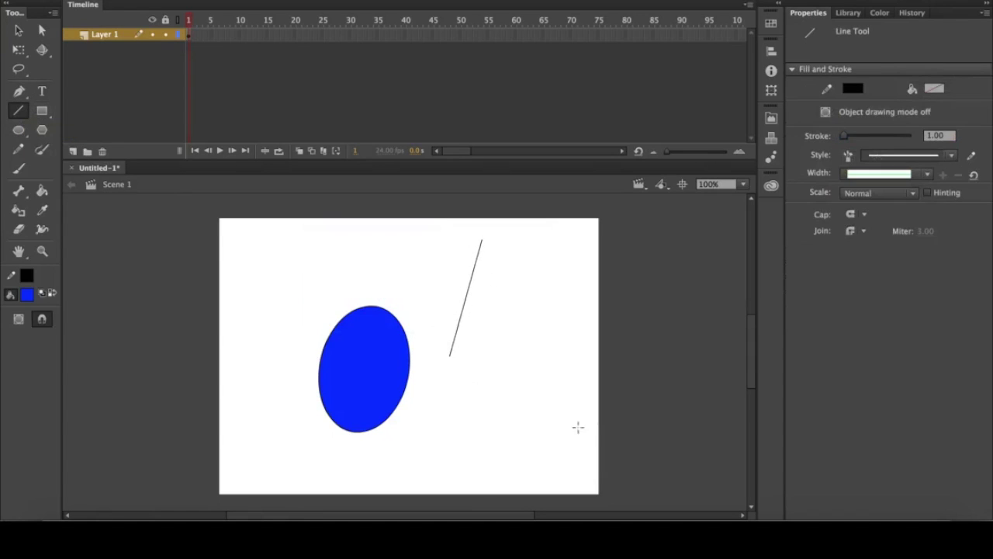
mouse_move(594, 423)
mouse_down()
mouse_move(455, 300)
mouse_move(439, 298)
mouse_up()
drag(384, 271, 534, 284)
drag(533, 258, 441, 400)
drag(483, 493, 392, 341)
drag(294, 274, 447, 302)
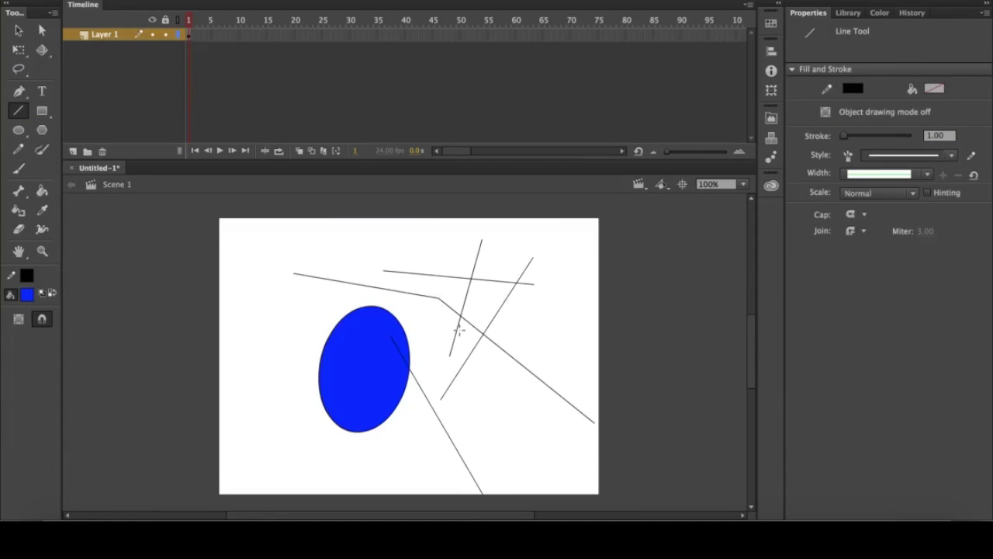
key(ctrl+z)
key(ctrl+z)
key(ctrl+z)
key(ctrl+z)
key(ctrl+z)
key(ctrl+z)
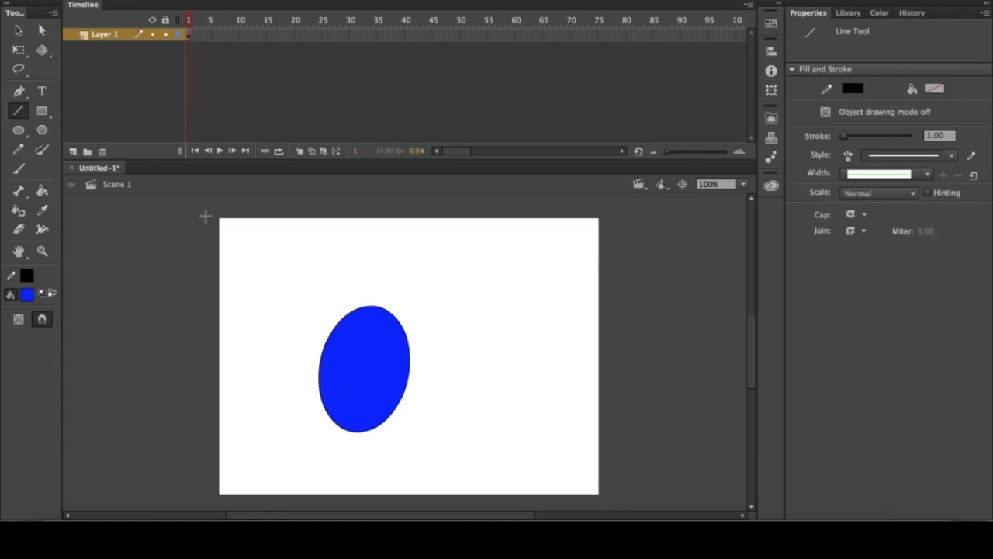
click(43, 113)
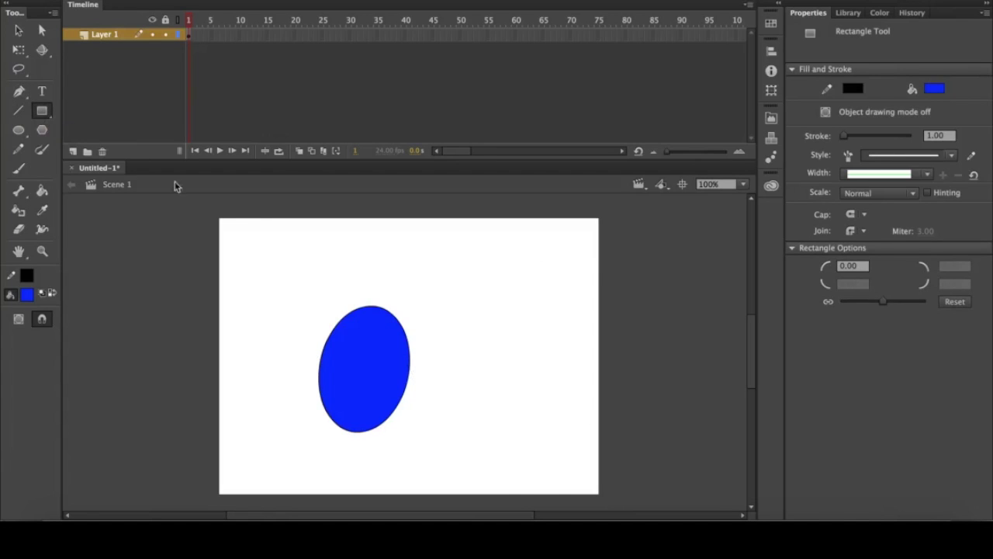
drag(384, 240, 516, 308)
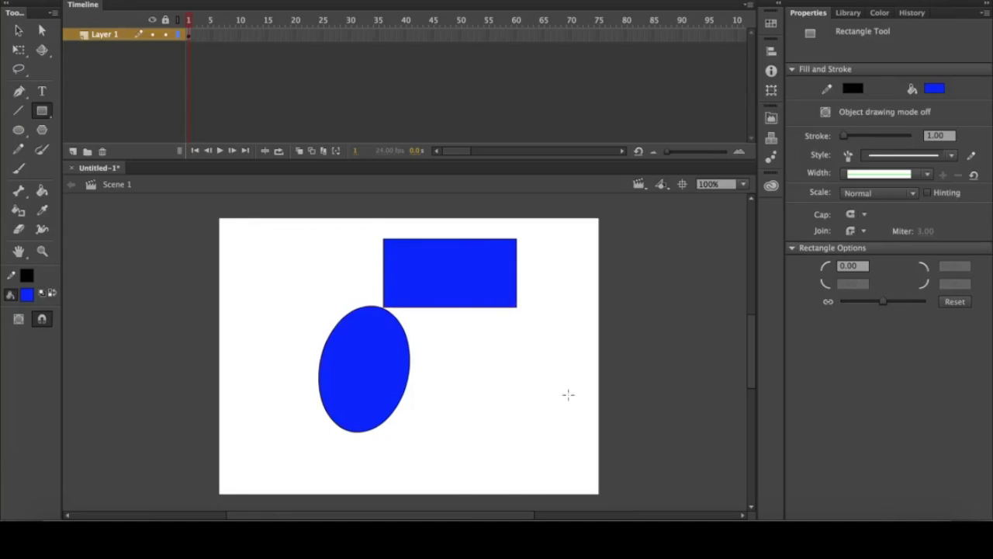
drag(564, 366, 442, 432)
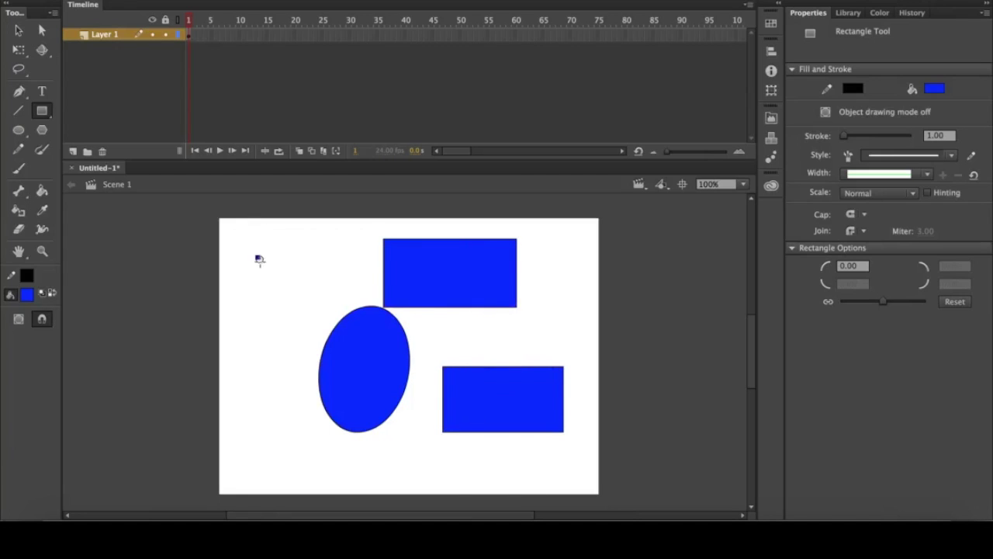
drag(256, 256, 353, 350)
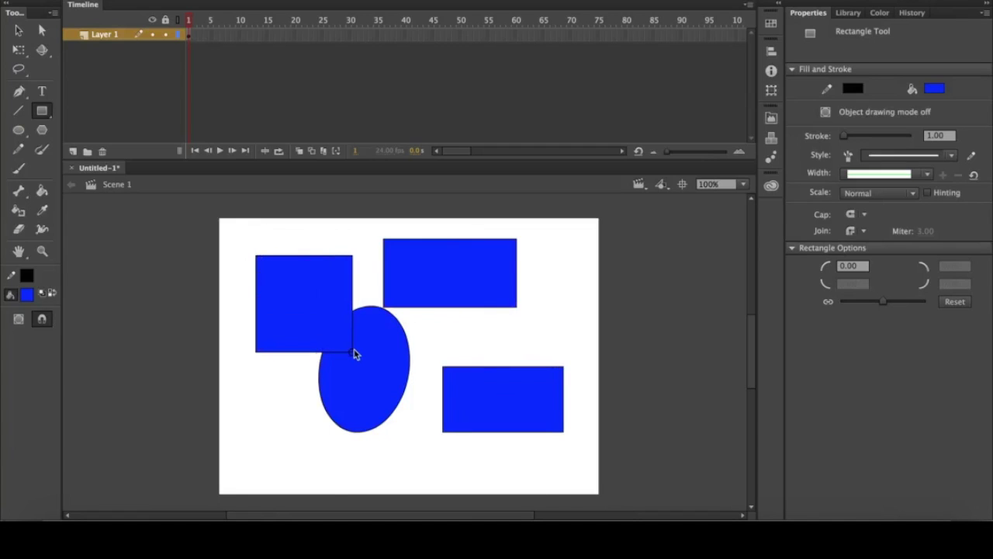
drag(278, 425, 327, 383)
key(ctrl+z)
key(ctrl+z)
key(ctrl+z)
key(ctrl+z)
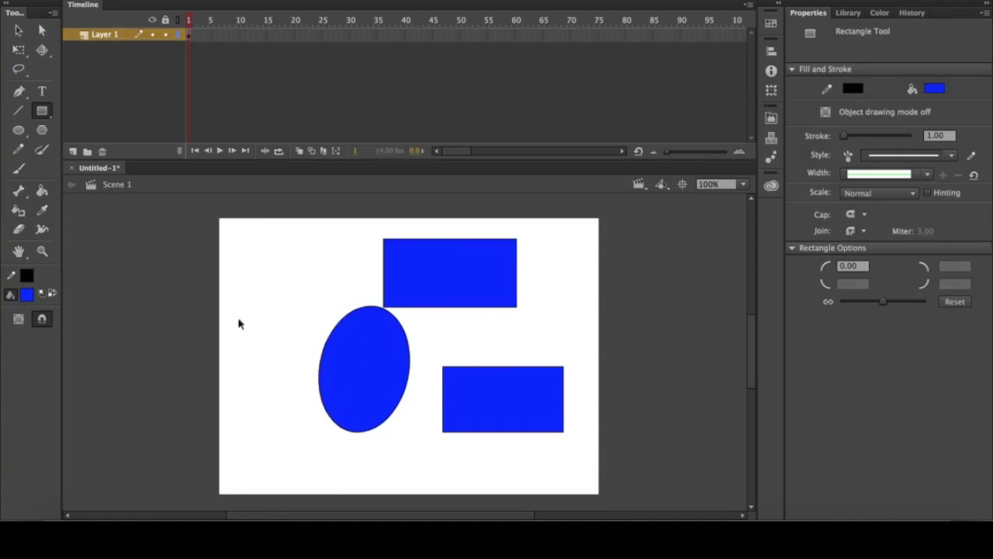
click(21, 134)
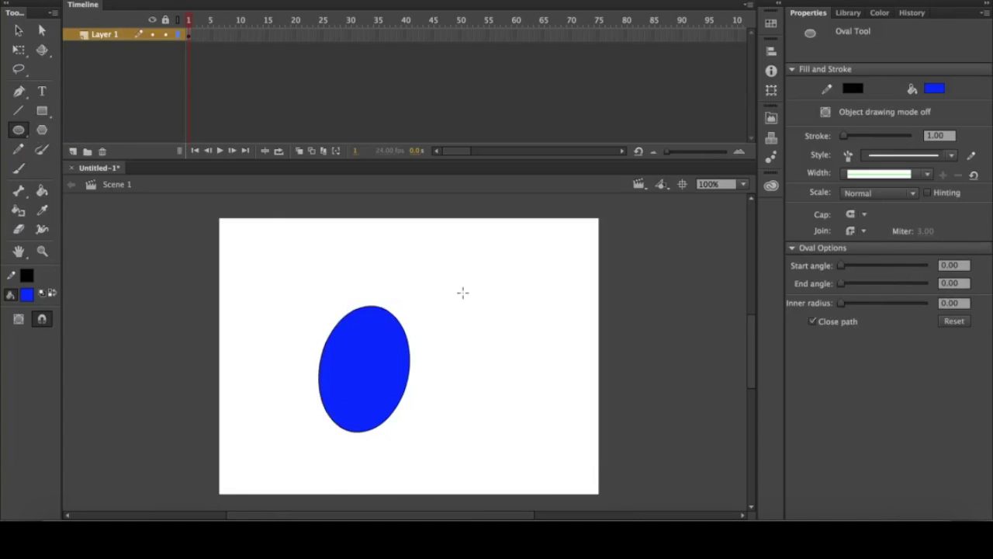
drag(454, 272, 498, 403)
drag(542, 339, 492, 265)
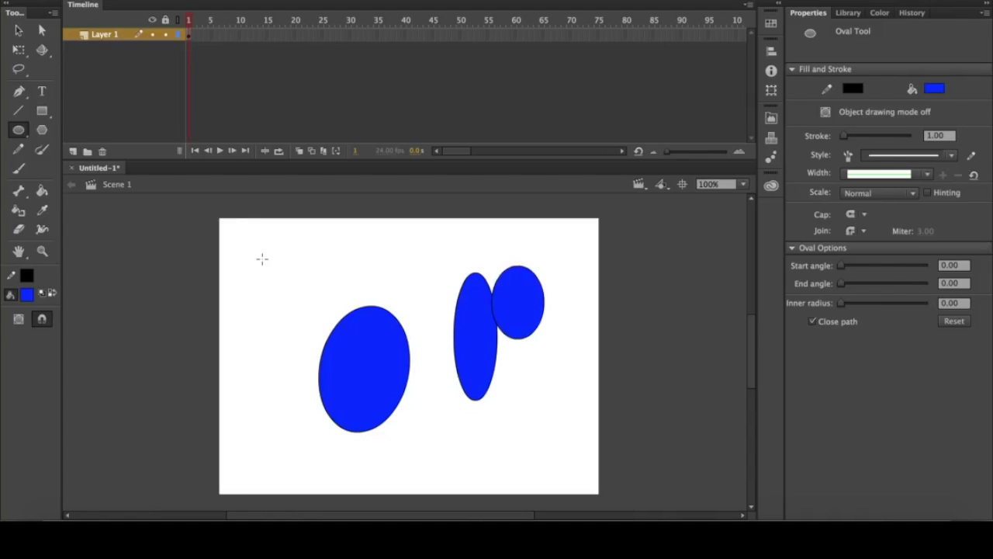
drag(263, 259, 333, 331)
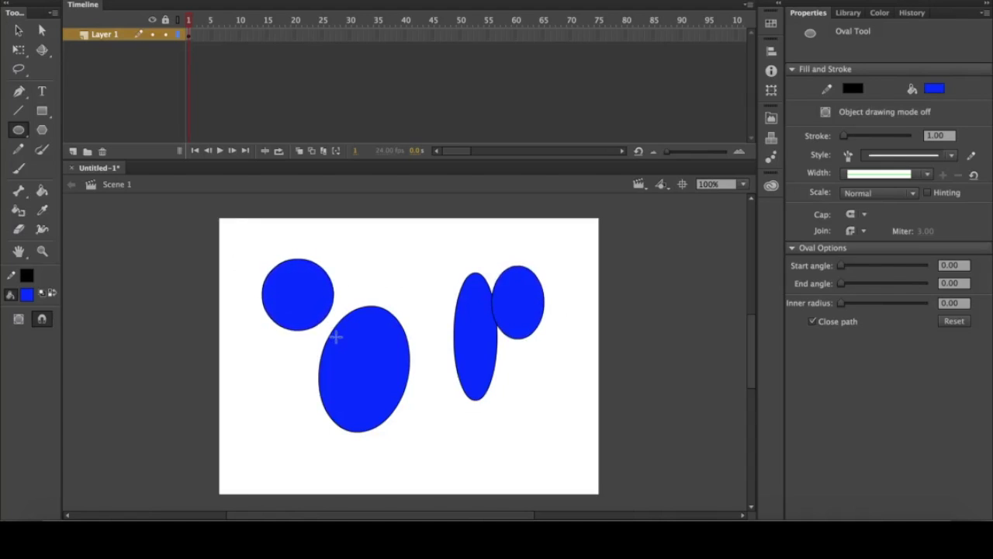
key(ctrl+z)
key(ctrl+z)
key(ctrl+z)
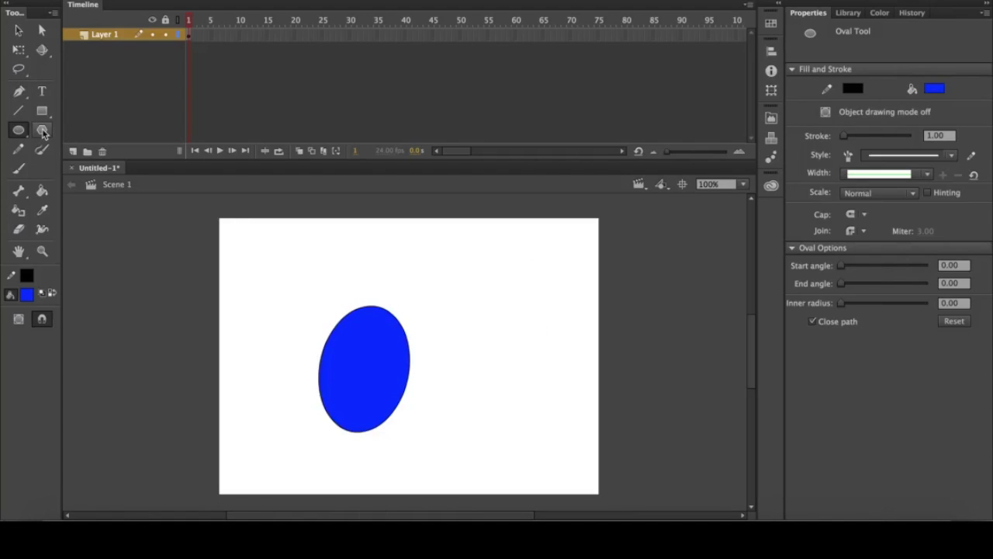
Draw a blue pentagon, then set PolyStar to 7 sides and draw a heptagon below-right of it.
click(43, 131)
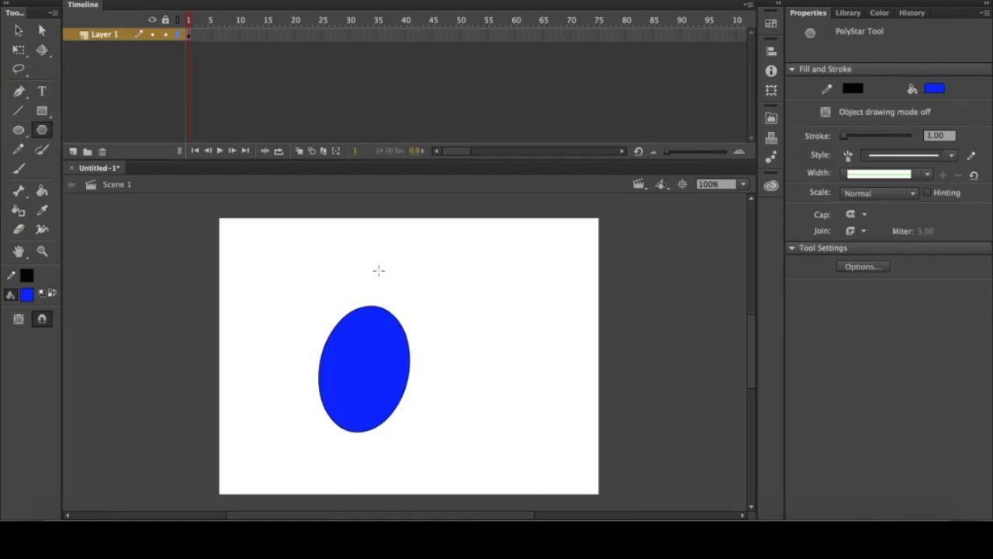
drag(438, 291, 468, 336)
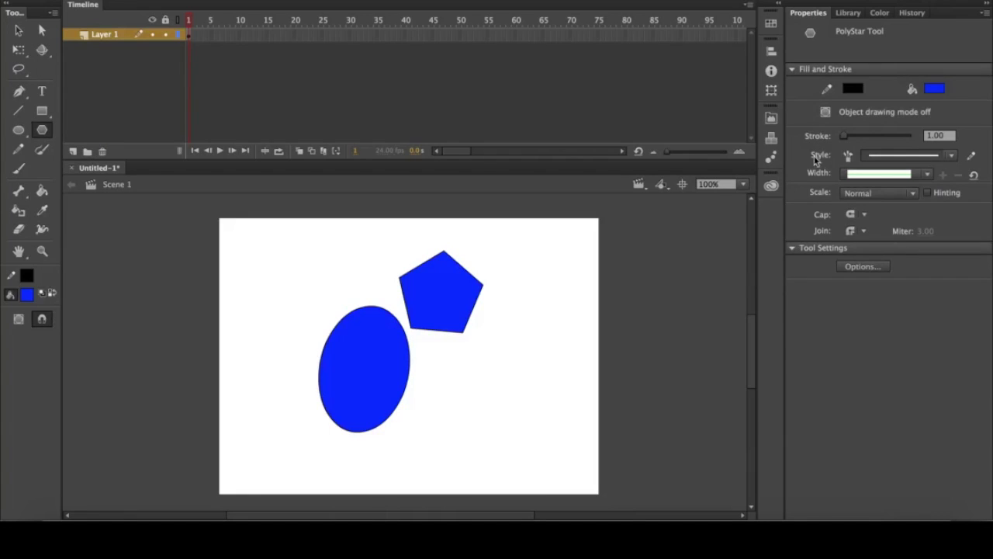
click(862, 266)
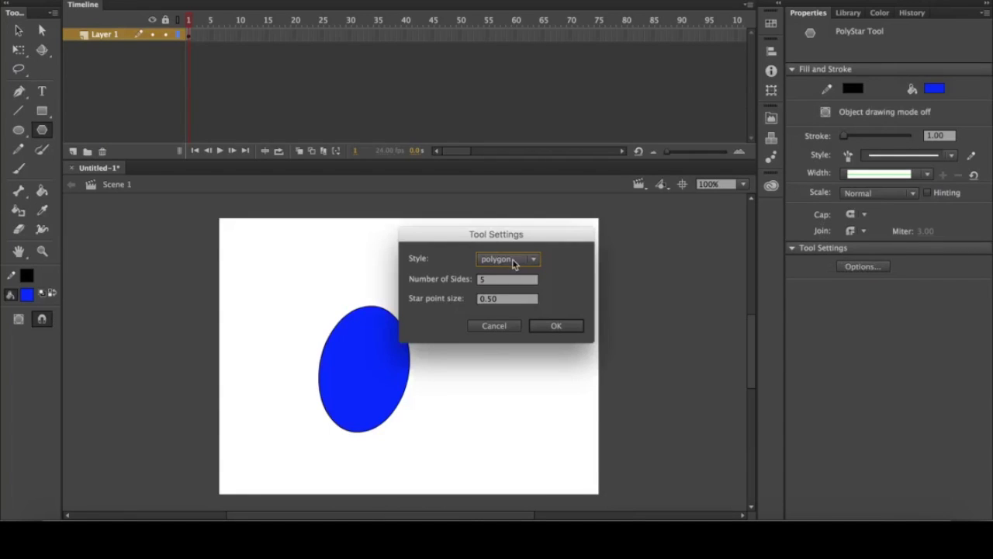
drag(511, 240, 662, 271)
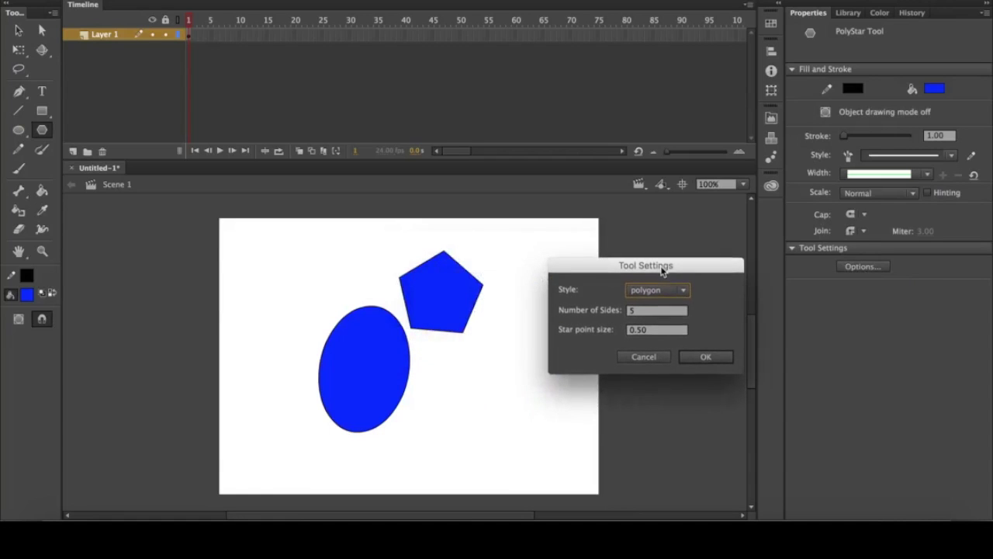
click(664, 312)
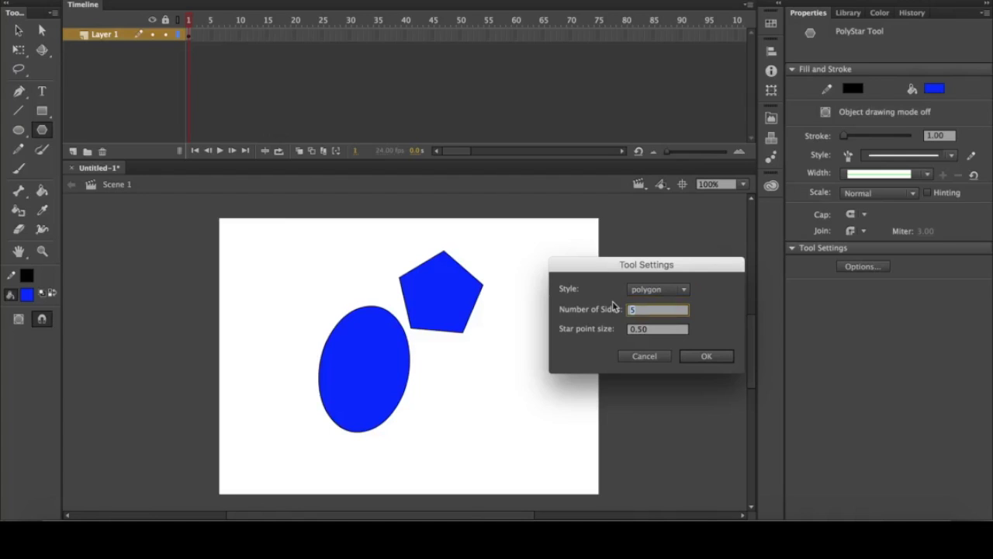
click(683, 359)
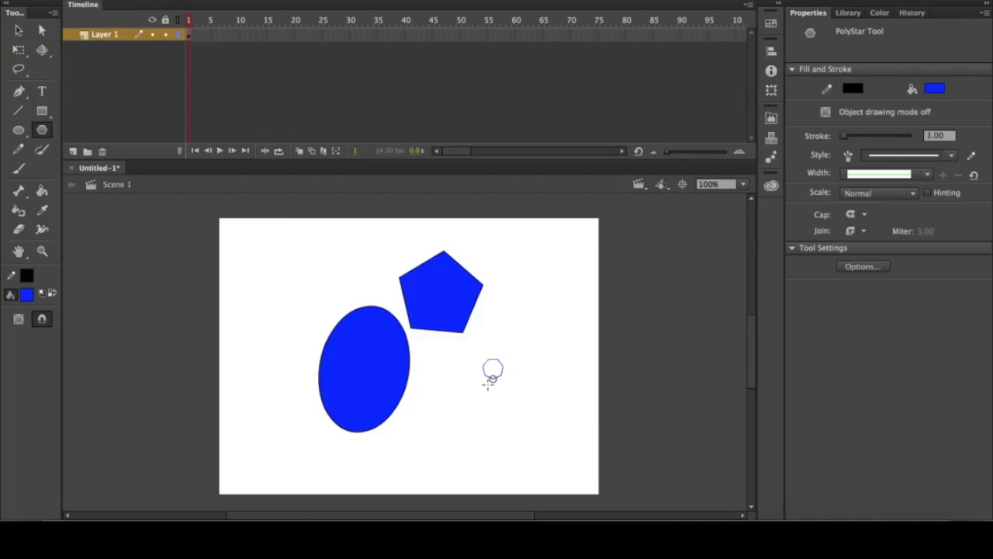
drag(492, 380, 457, 401)
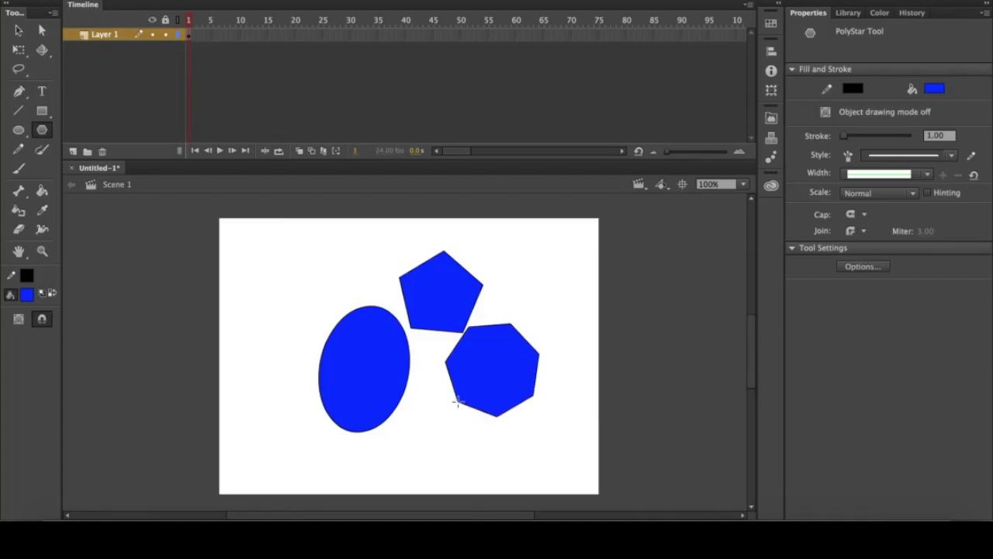
Switch the PolyStar style to star and draw a five-pointed blue star at the stage's left.
click(869, 267)
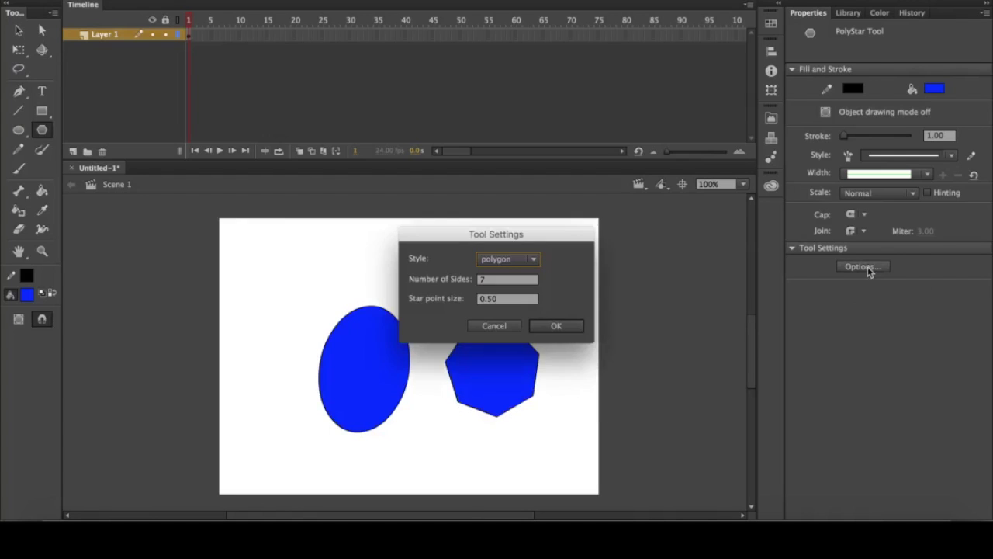
click(498, 263)
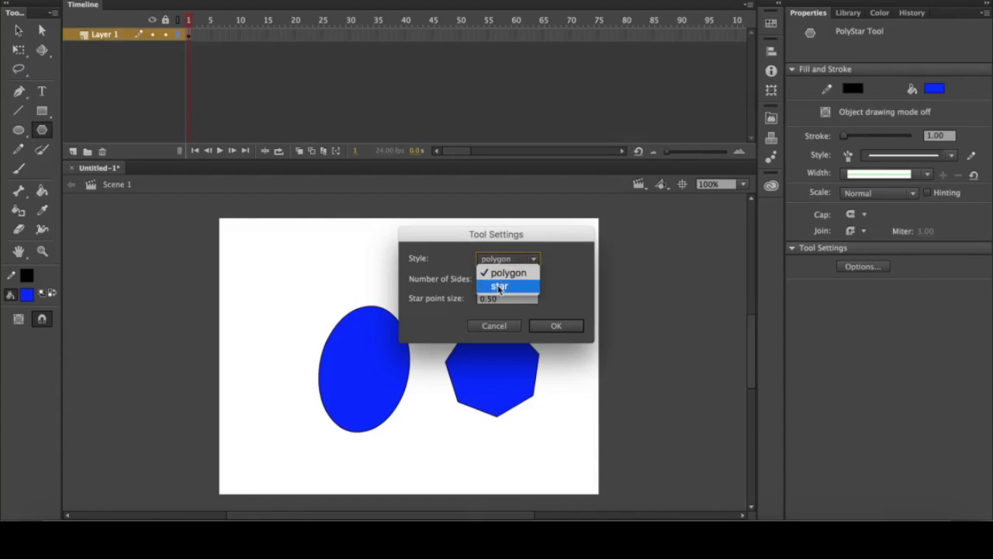
click(499, 288)
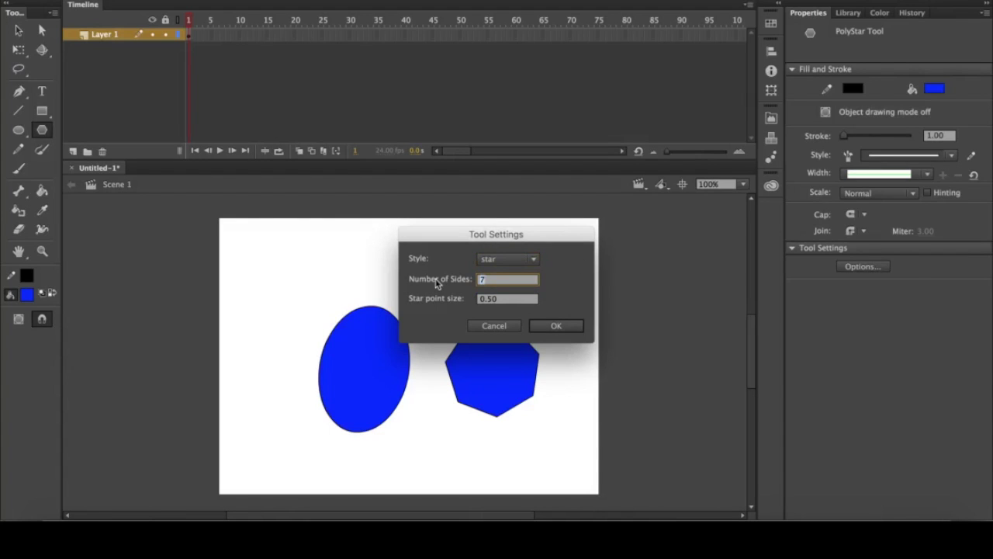
click(555, 326)
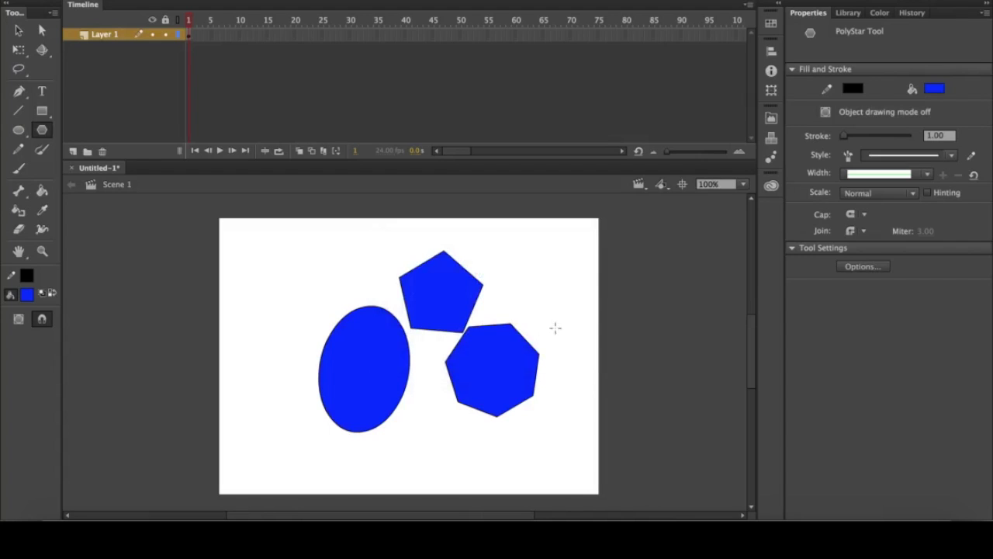
drag(268, 315, 282, 353)
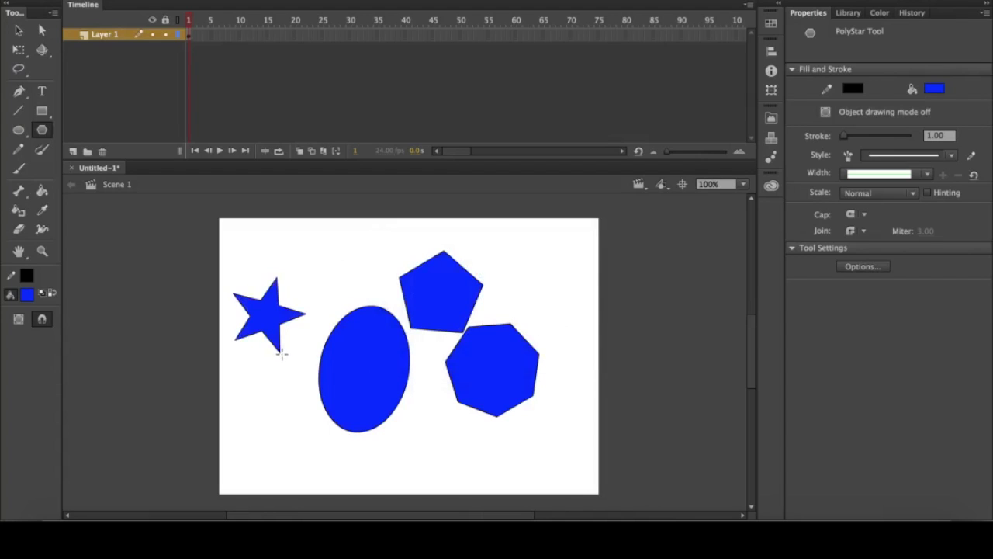
Set the star to 32 points, draw a starburst at the top right, then undo back to the ellipse.
click(865, 268)
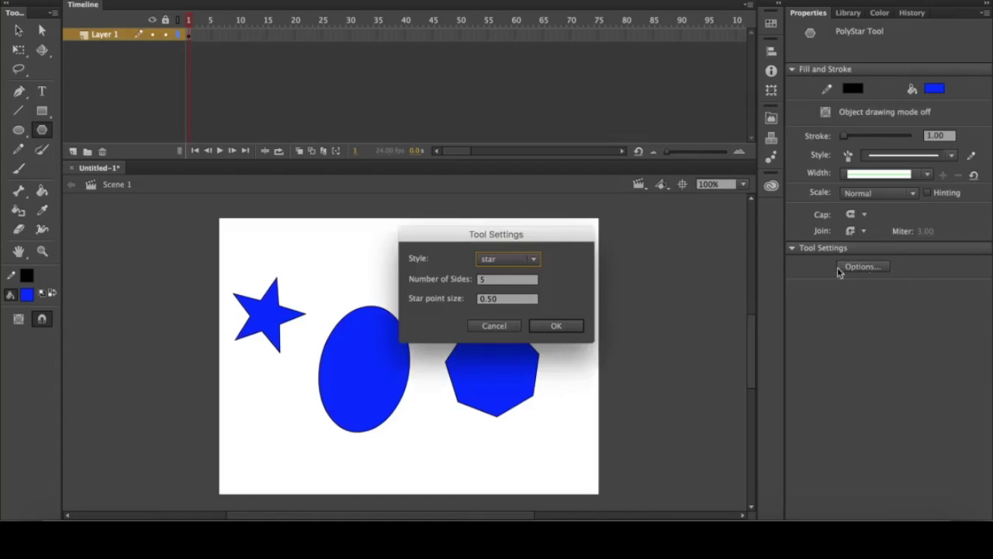
drag(508, 281, 471, 283)
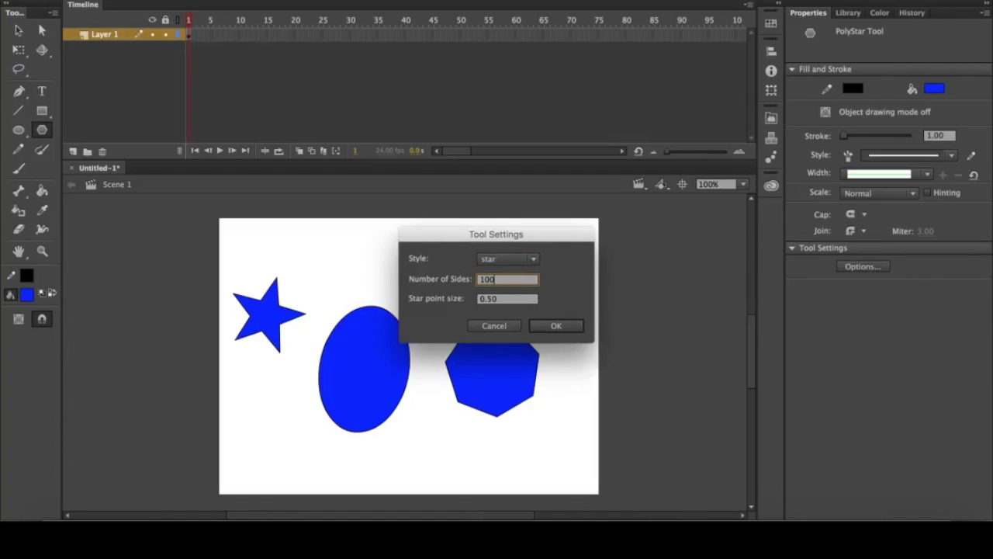
key(Return)
click(869, 266)
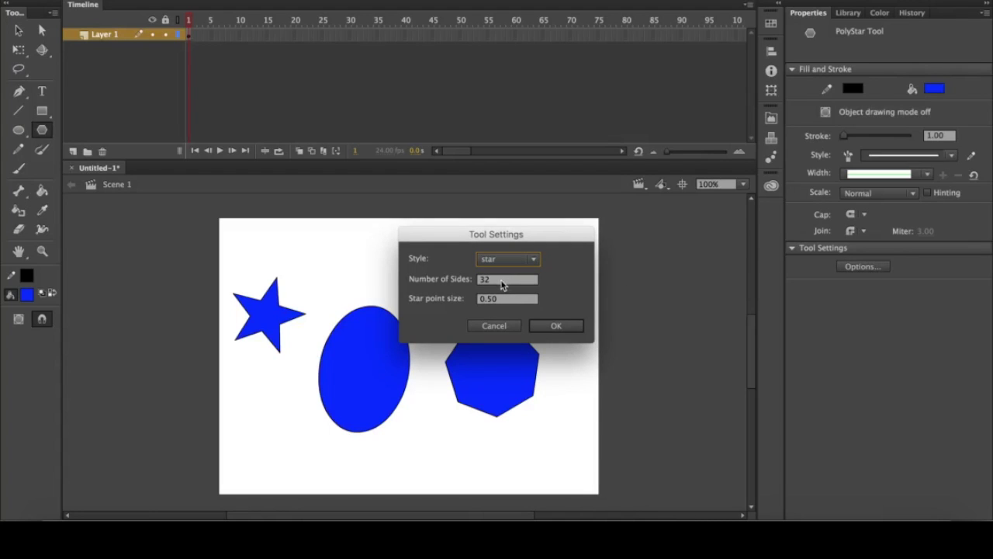
drag(501, 239, 669, 216)
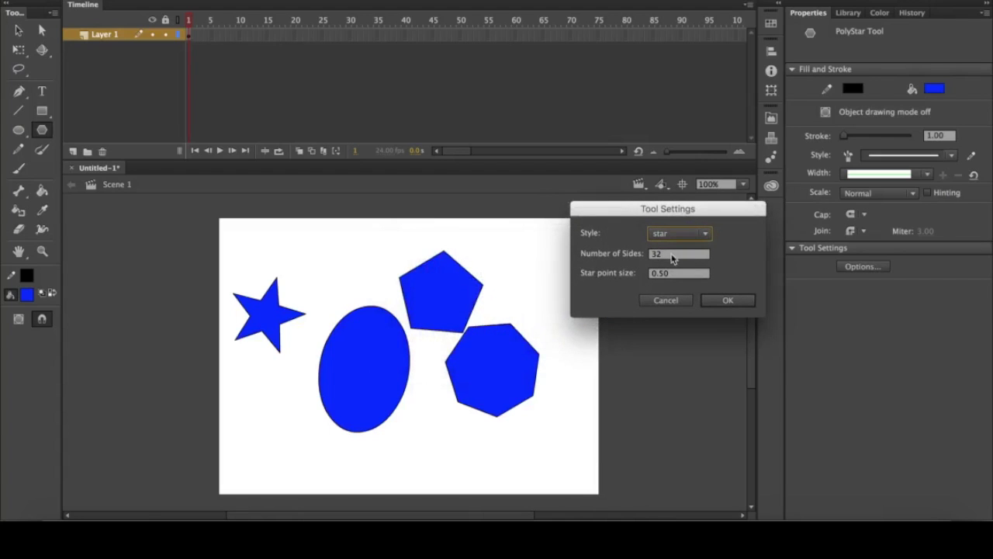
click(738, 302)
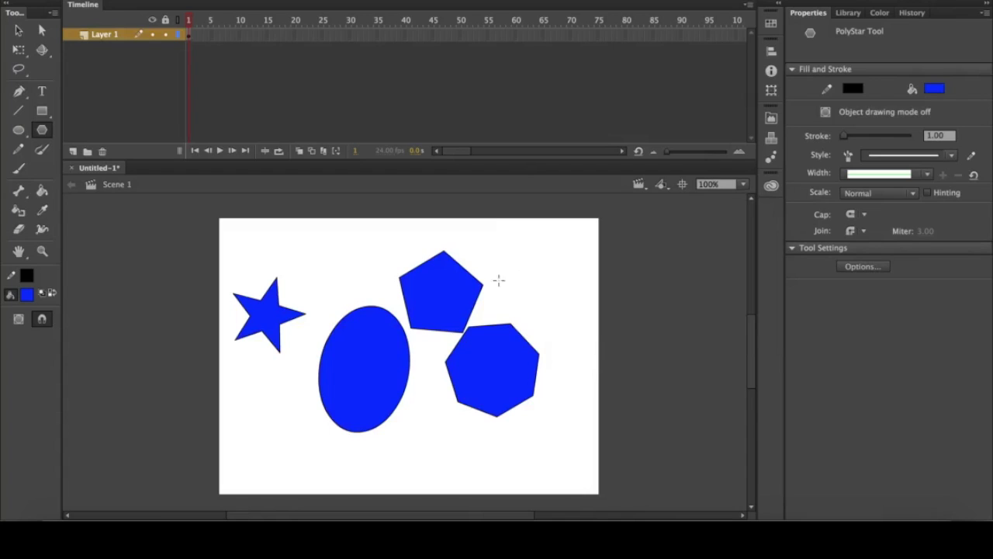
drag(510, 264, 534, 288)
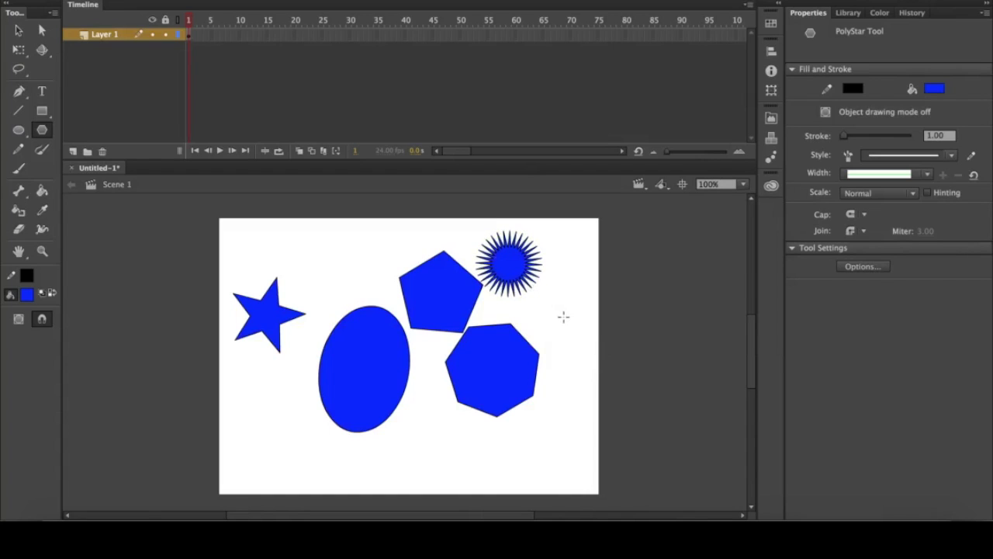
key(ctrl+z)
key(ctrl+z)
key(ctrl+z)
key(ctrl+z)
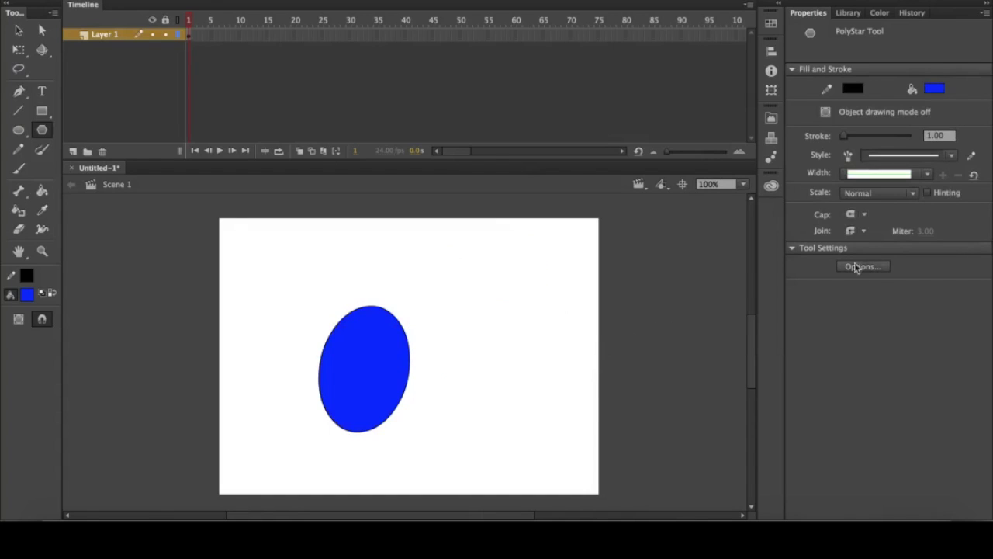
Change the star's point count and draw a blue three-pointed star right of the ellipse.
click(861, 266)
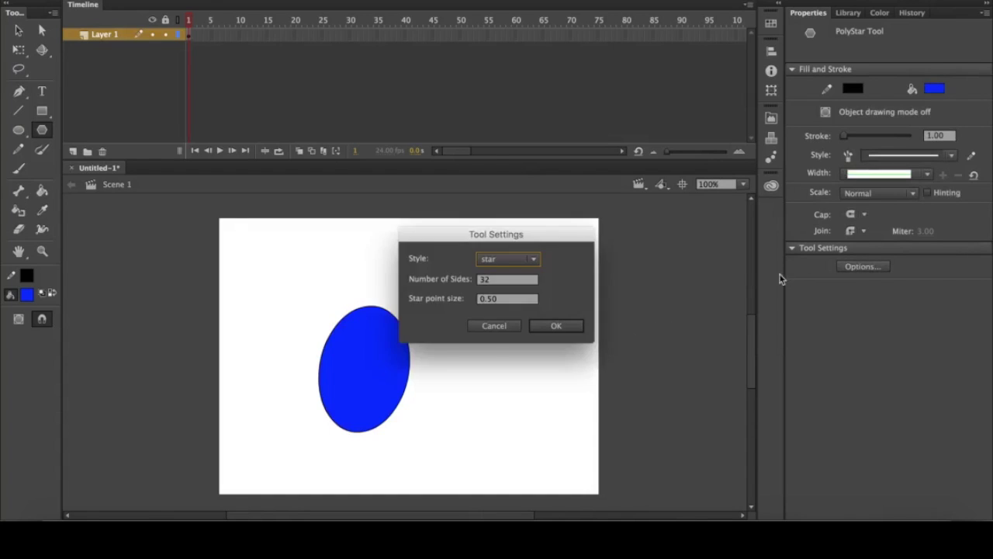
click(505, 284)
text(5)
key(Return)
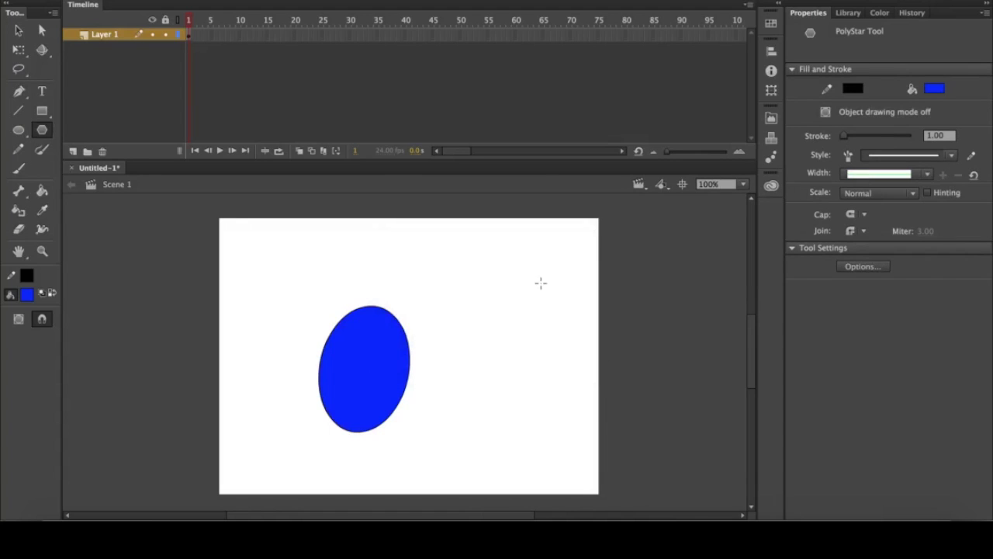
click(854, 266)
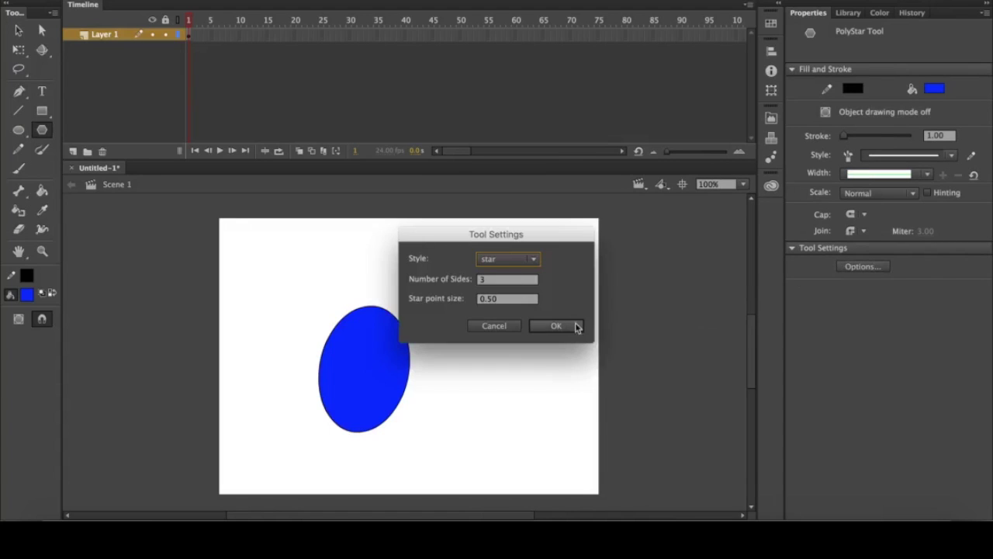
click(565, 325)
drag(462, 308, 451, 374)
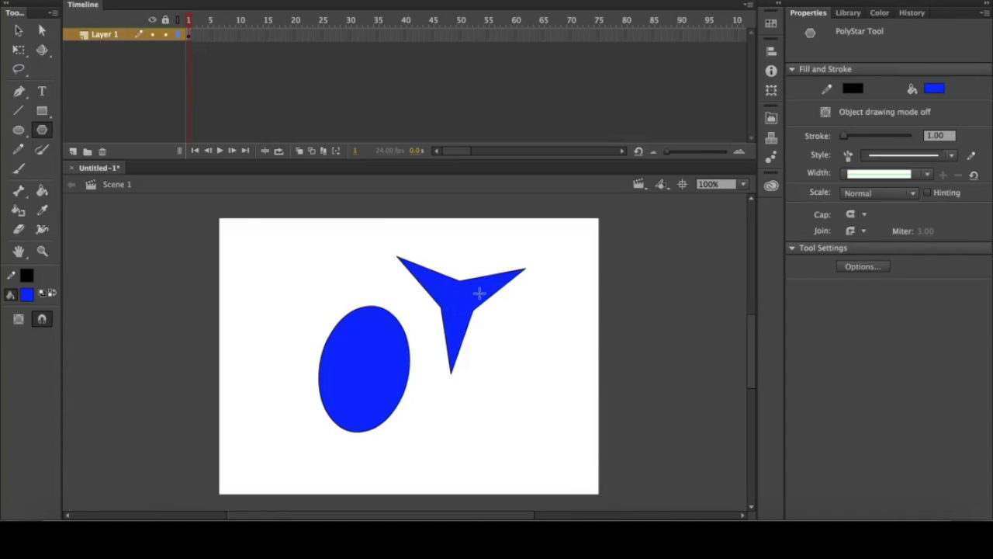
Review the star settings without changes, then undo the three-pointed star.
click(863, 267)
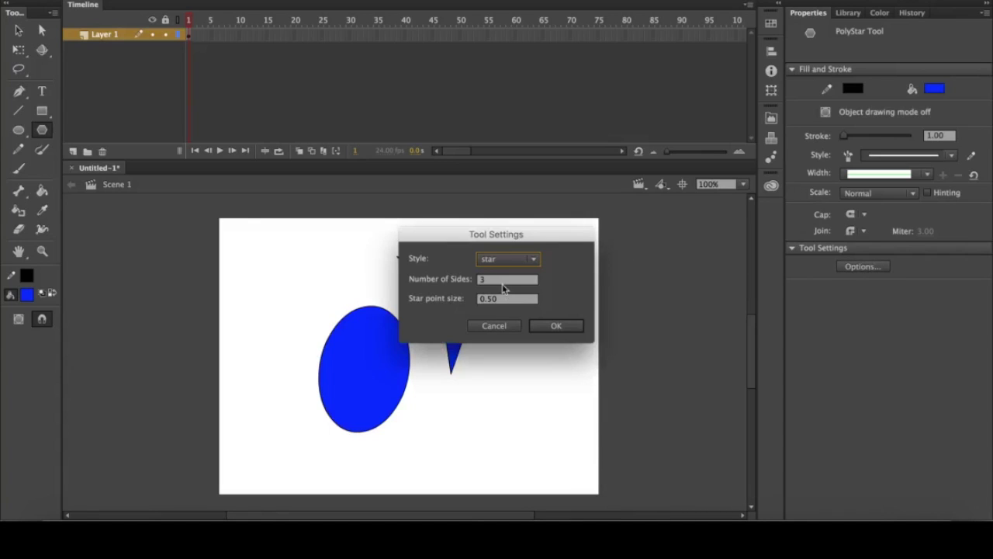
click(493, 325)
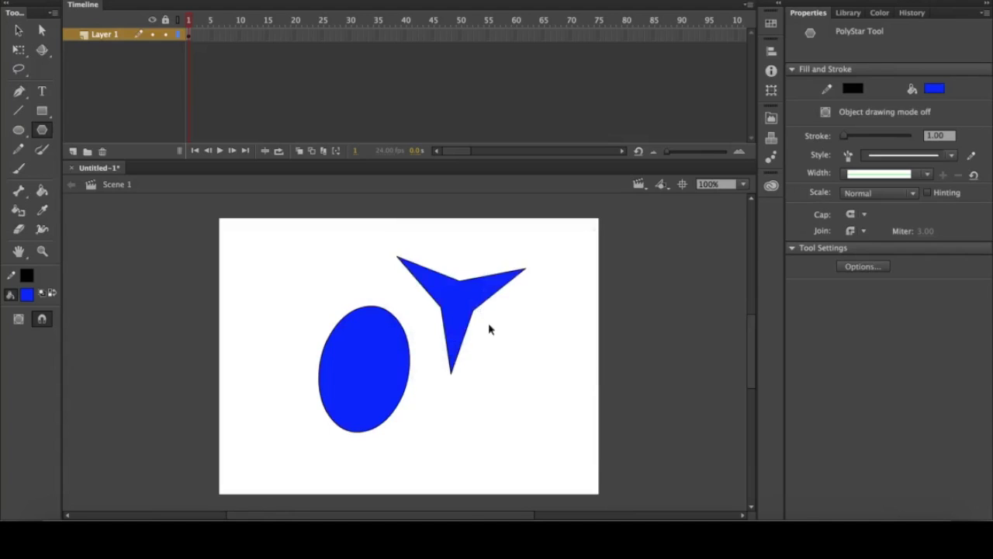
key(ctrl+z)
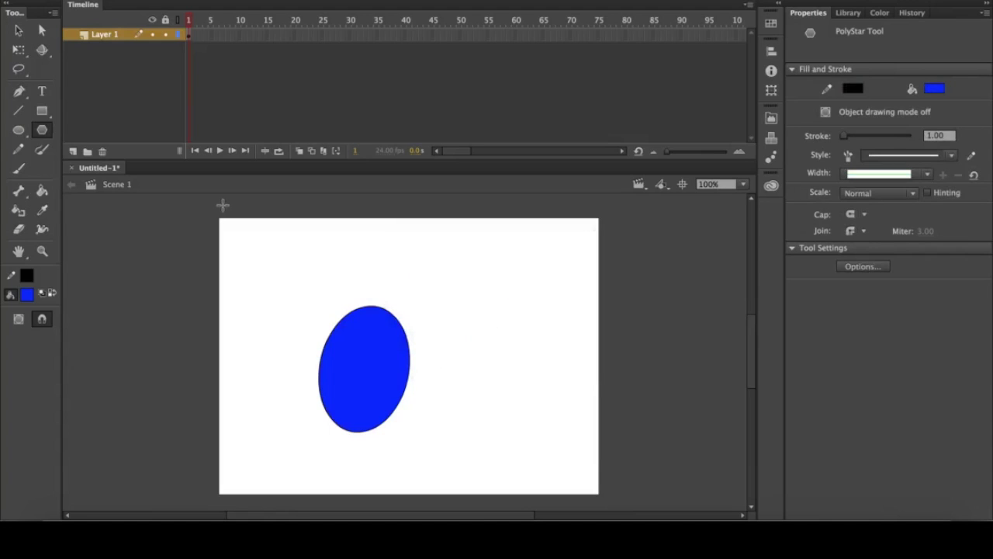
Pencil-sketch two circles, a rectangle and a triangle around the stage, then start undoing them.
click(21, 151)
mouse_move(439, 281)
mouse_down()
mouse_move(468, 303)
mouse_move(449, 345)
mouse_move(453, 376)
mouse_move(487, 330)
mouse_move(492, 292)
mouse_move(526, 371)
mouse_move(549, 364)
mouse_move(512, 289)
mouse_up()
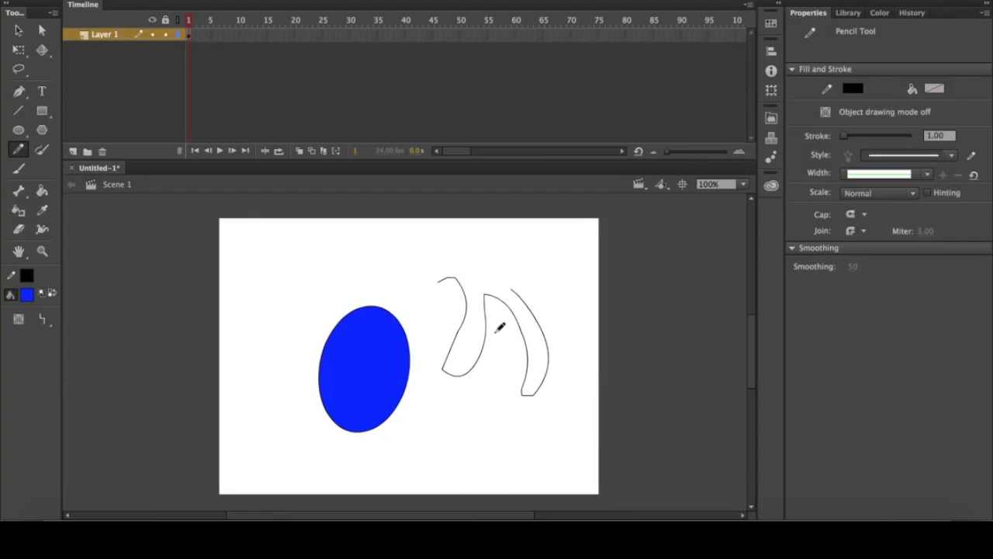
key(ctrl+z)
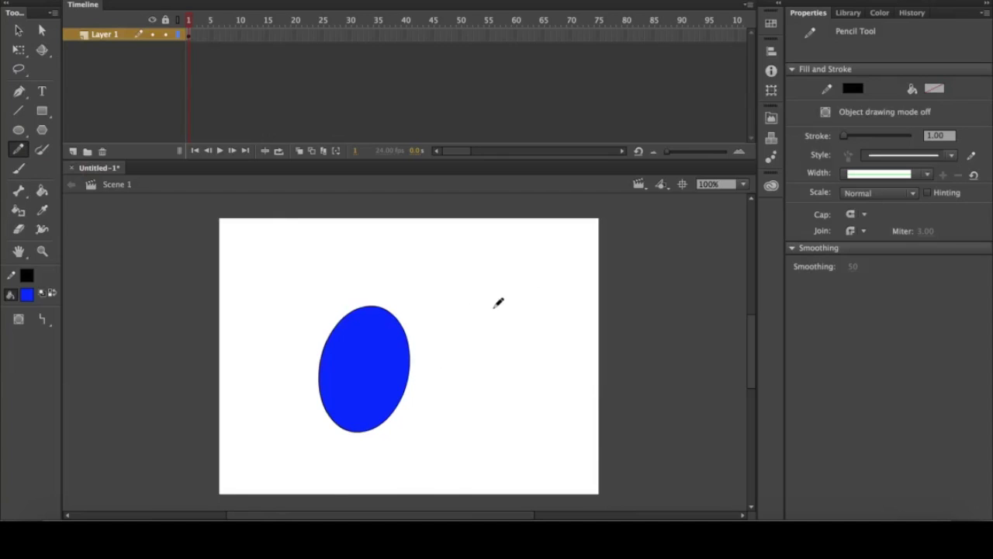
mouse_move(497, 289)
mouse_down()
mouse_move(462, 292)
mouse_move(451, 325)
mouse_move(476, 350)
mouse_move(513, 343)
mouse_move(500, 283)
mouse_up()
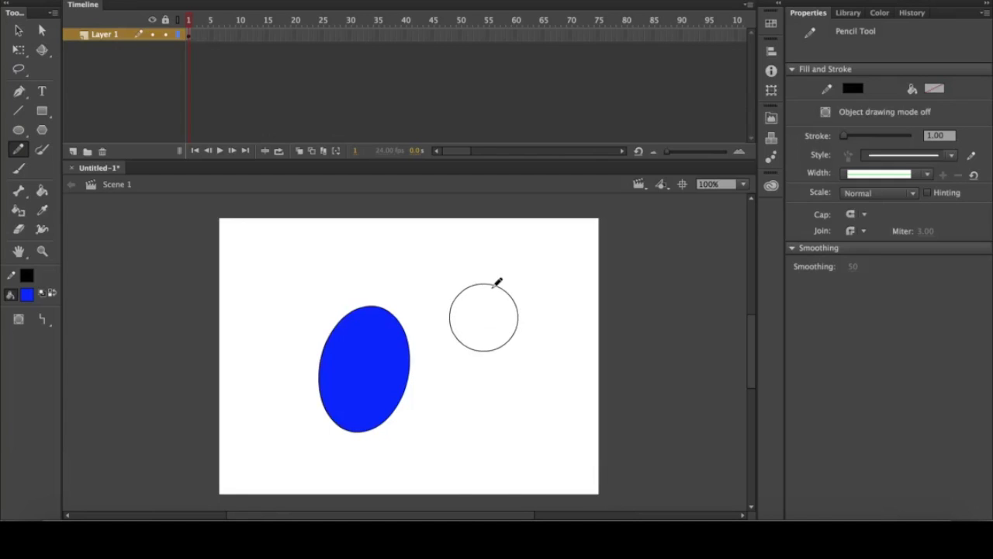
mouse_move(458, 389)
mouse_down()
mouse_move(423, 447)
mouse_move(450, 467)
mouse_move(499, 459)
mouse_move(508, 408)
mouse_move(482, 388)
mouse_move(444, 390)
mouse_up()
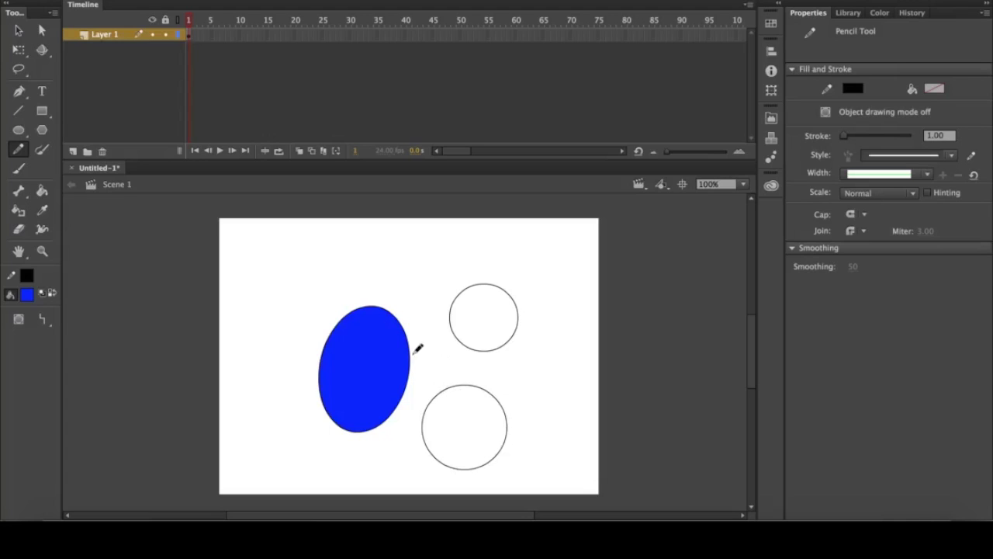
mouse_move(261, 239)
mouse_down()
mouse_move(254, 284)
mouse_move(325, 283)
mouse_move(313, 230)
mouse_move(257, 238)
mouse_up()
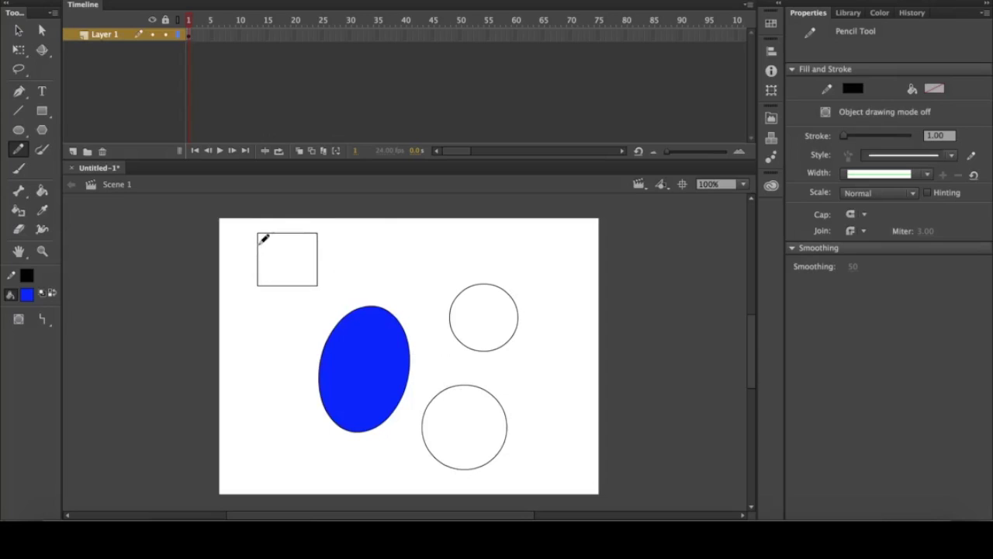
mouse_move(392, 264)
mouse_down()
mouse_move(423, 229)
mouse_move(442, 266)
mouse_move(393, 263)
mouse_up()
key(ctrl+z)
key(ctrl+z)
key(ctrl+z)
key(ctrl+z)
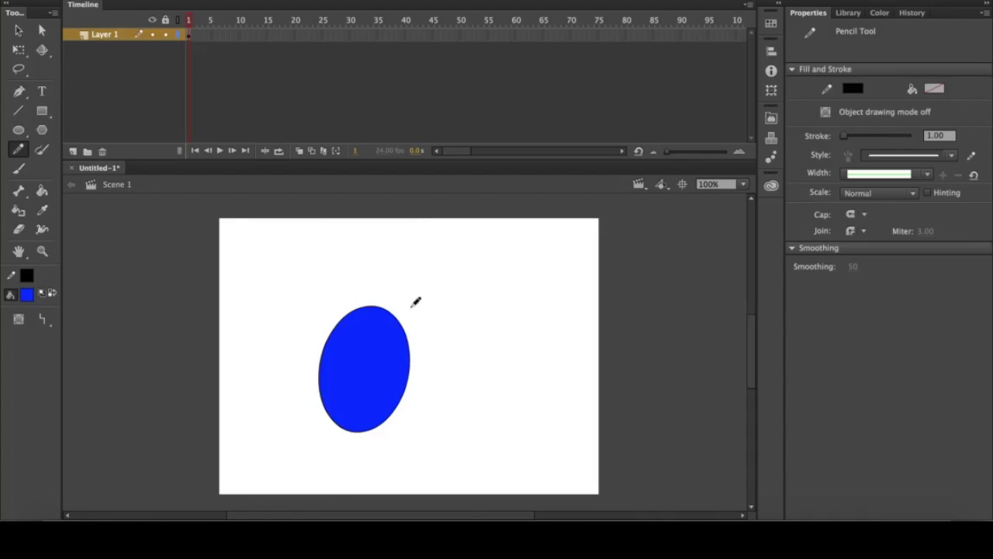
click(23, 174)
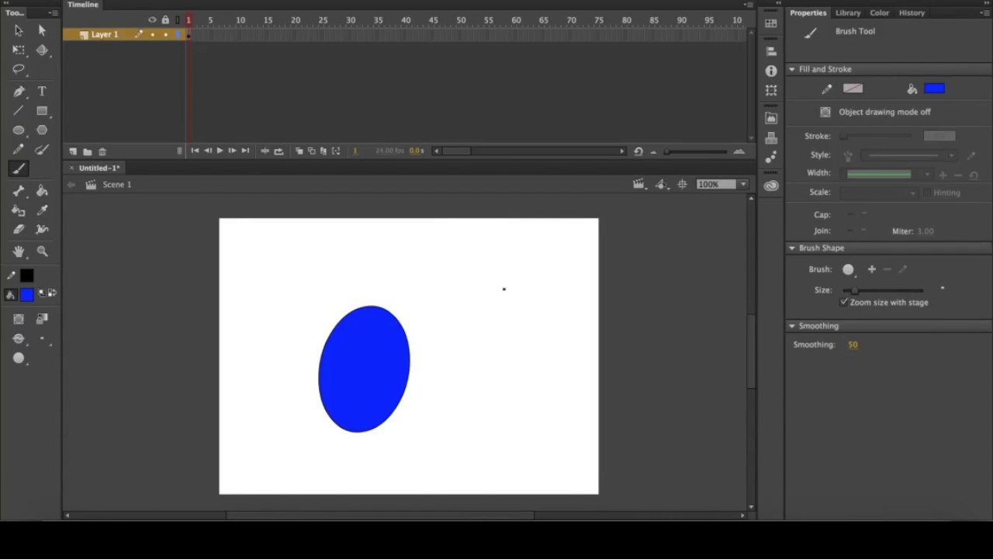
mouse_move(473, 280)
mouse_down()
mouse_move(413, 341)
mouse_move(466, 406)
mouse_move(554, 377)
mouse_move(531, 307)
mouse_move(469, 281)
mouse_up()
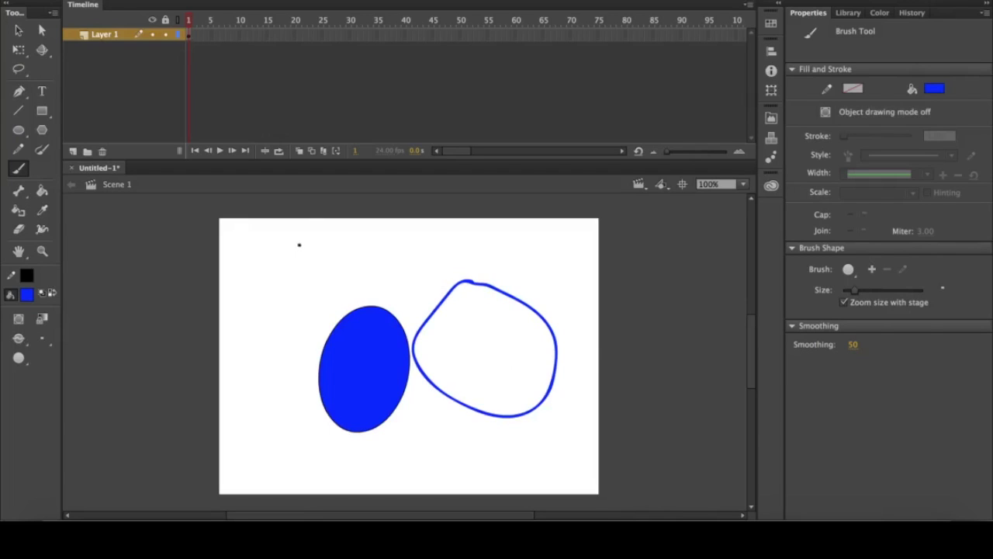
drag(269, 286, 309, 279)
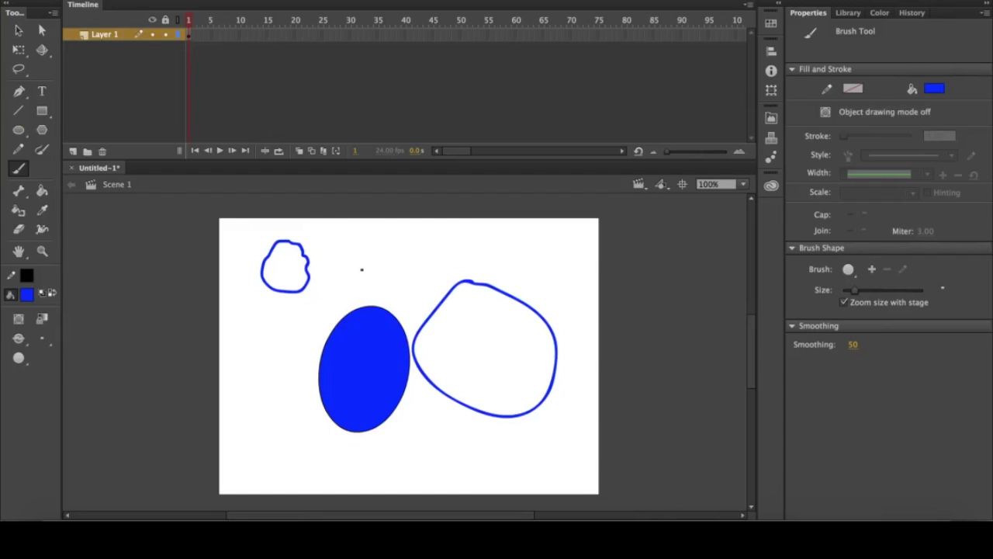
key(ctrl+z)
key(ctrl+z)
key(ctrl+z)
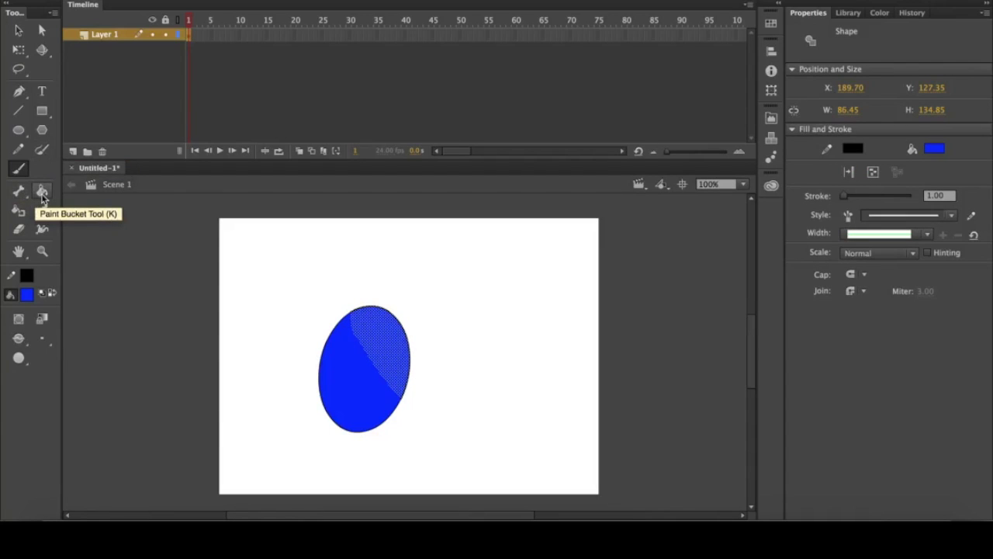
Fill the ellipse with green using the Paint Bucket and a green fill swatch.
click(41, 192)
click(28, 294)
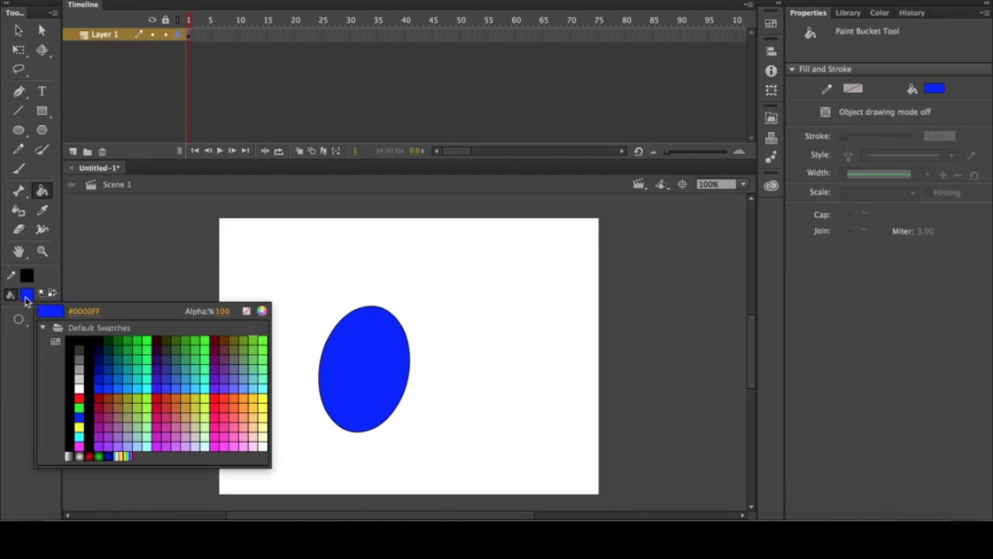
click(155, 353)
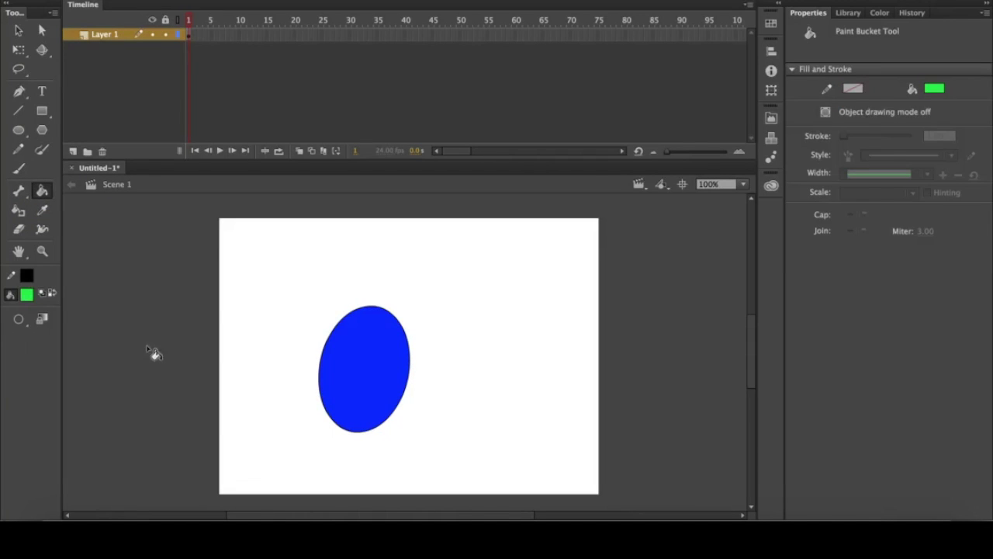
click(392, 377)
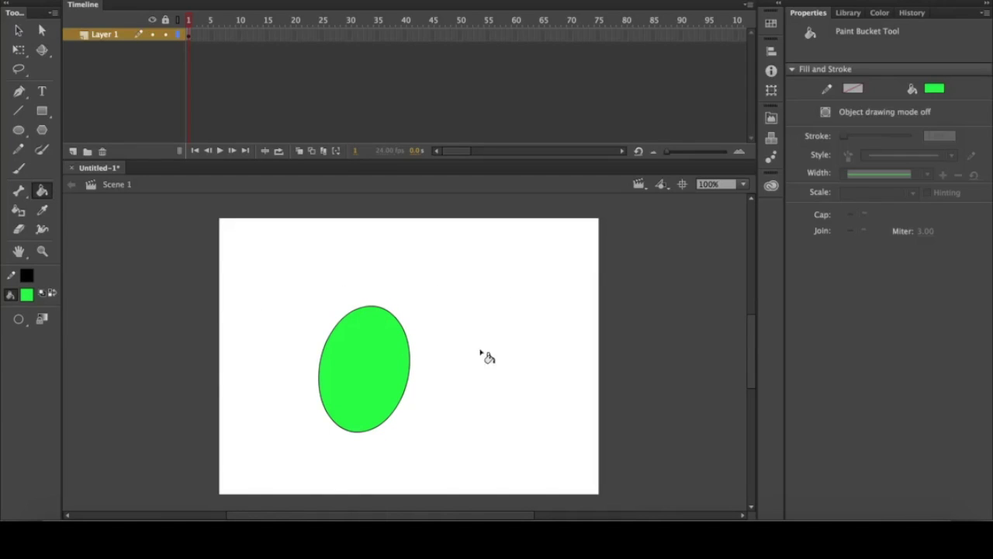
Brush a green S-shaped outline on the right and fill it solid green.
click(20, 168)
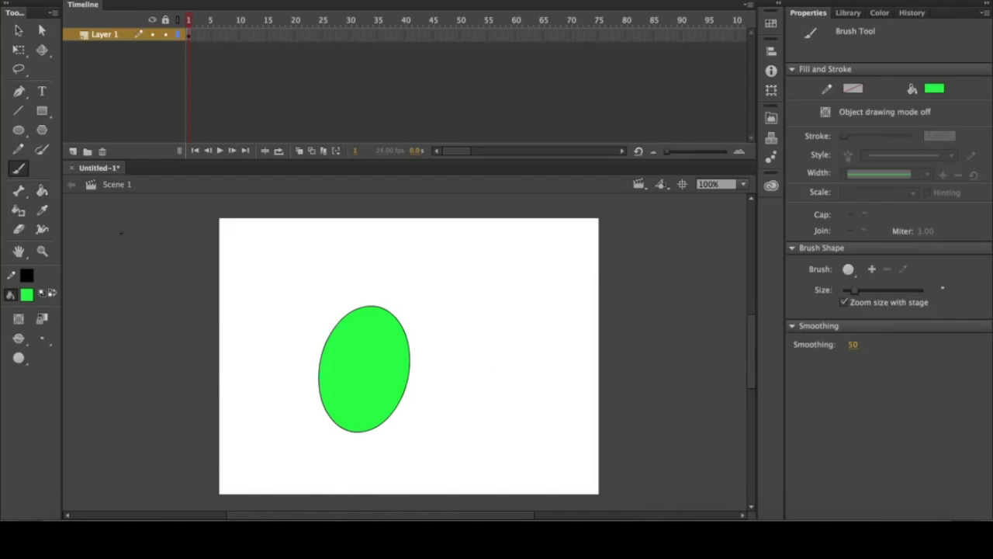
mouse_move(517, 264)
mouse_down()
mouse_move(485, 298)
mouse_move(538, 411)
mouse_move(591, 338)
mouse_move(529, 278)
mouse_up()
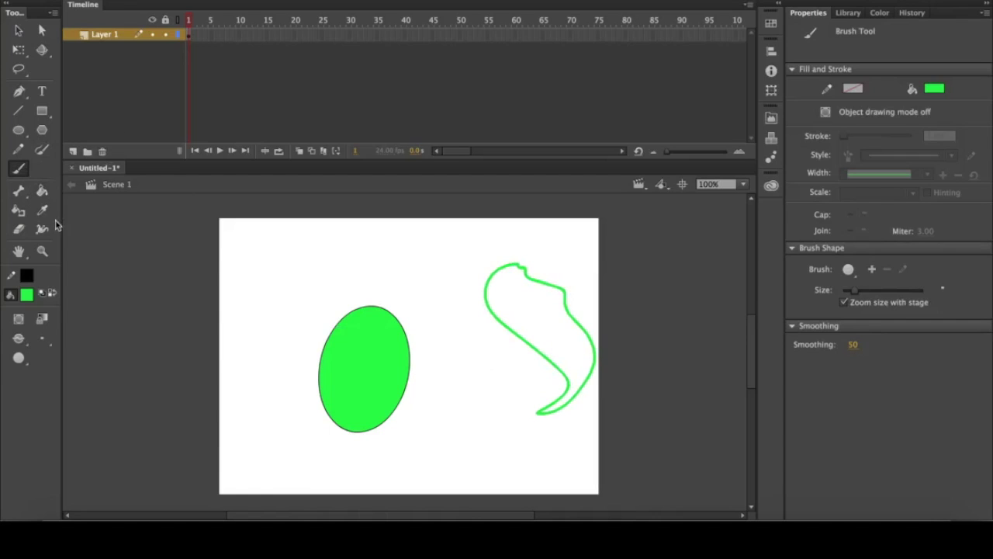
click(42, 191)
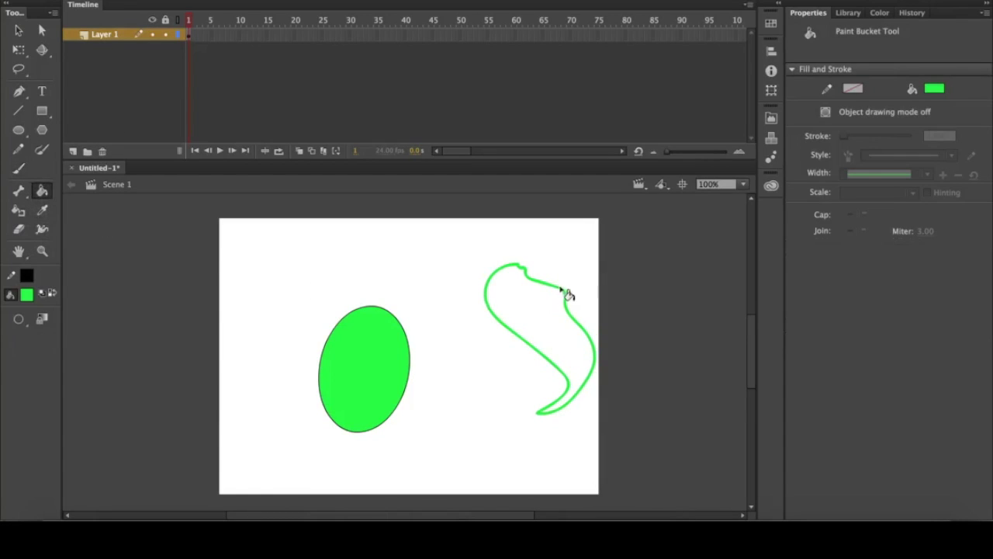
click(547, 315)
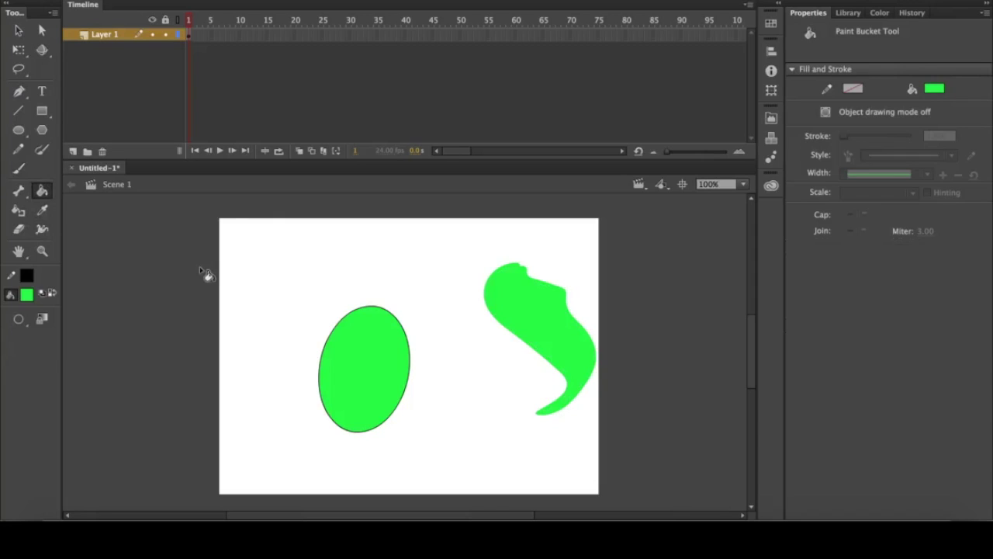
Brush a green outline above the ellipse, then undo it with Ctrl+Z.
click(18, 168)
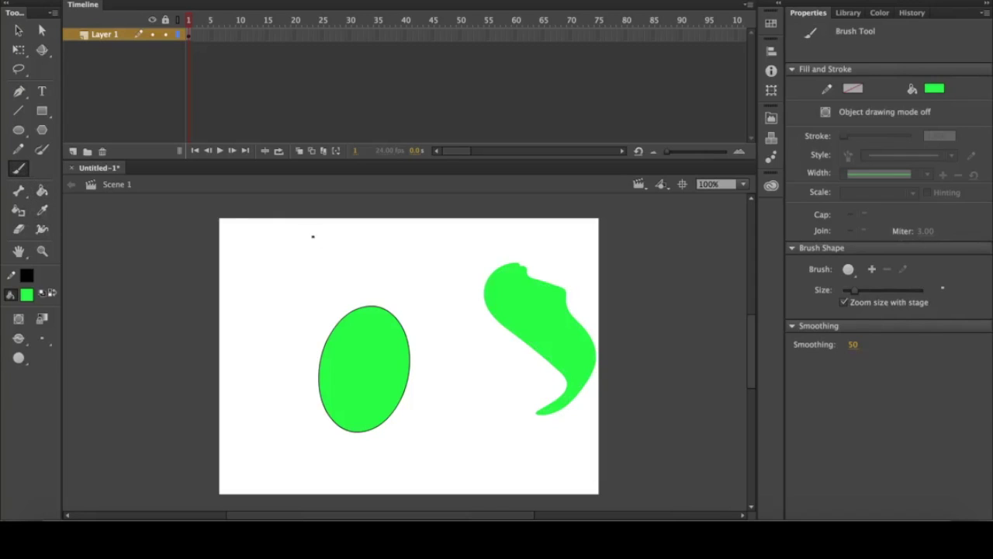
mouse_move(304, 234)
mouse_down()
mouse_move(275, 243)
mouse_move(254, 293)
mouse_up()
mouse_move(265, 335)
mouse_down()
mouse_move(295, 304)
mouse_move(298, 249)
mouse_move(331, 299)
mouse_move(363, 299)
mouse_move(330, 233)
mouse_up()
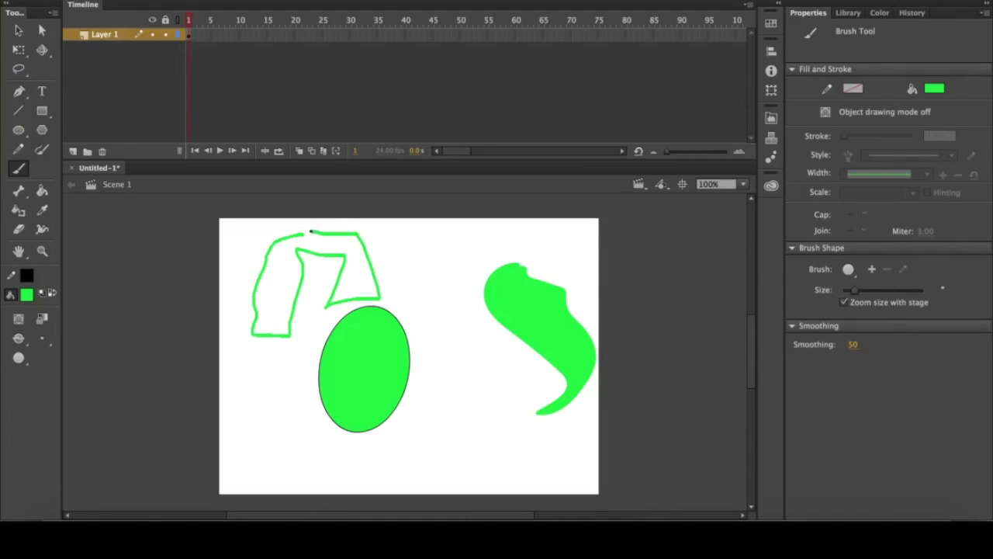
drag(302, 229, 302, 229)
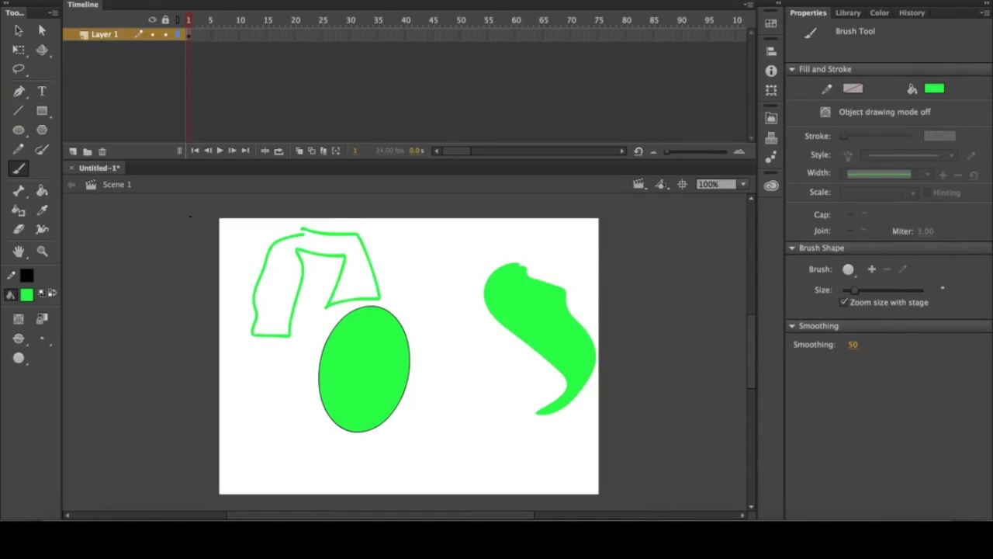
click(42, 190)
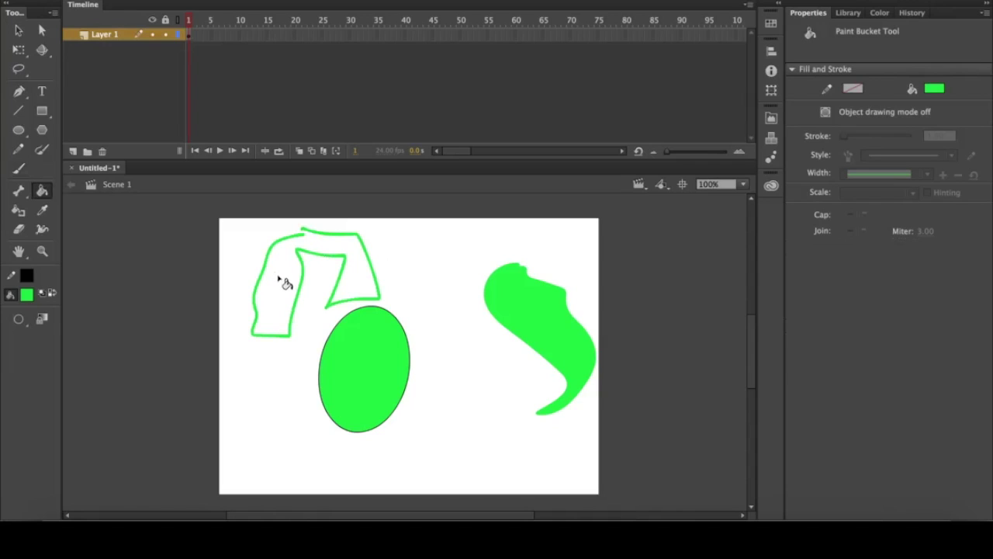
key(ctrl+z)
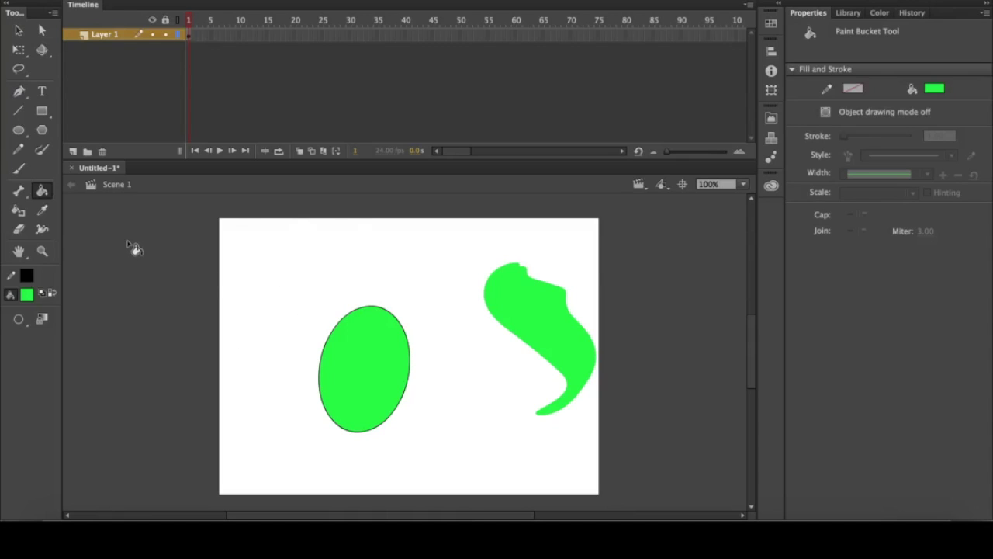
click(19, 211)
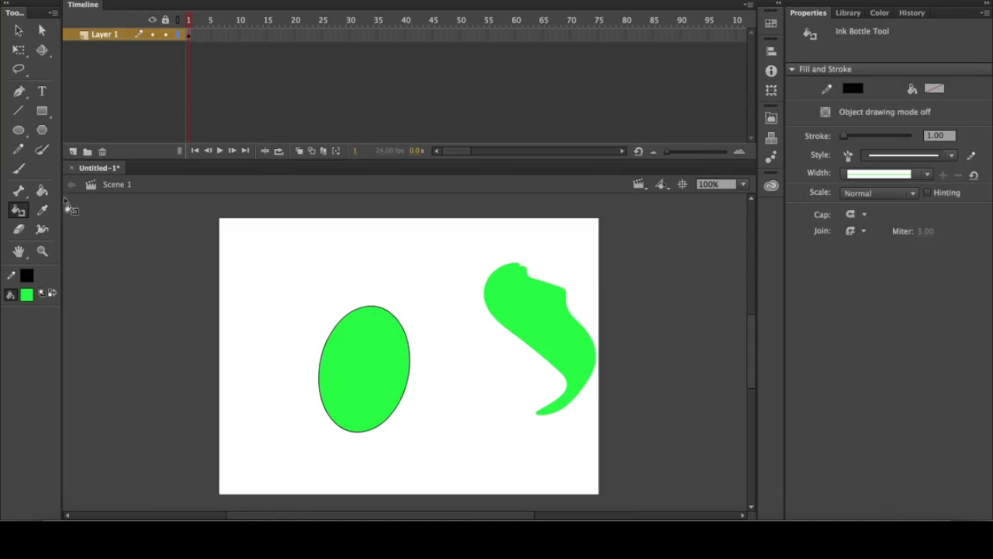
click(42, 251)
drag(304, 284, 424, 358)
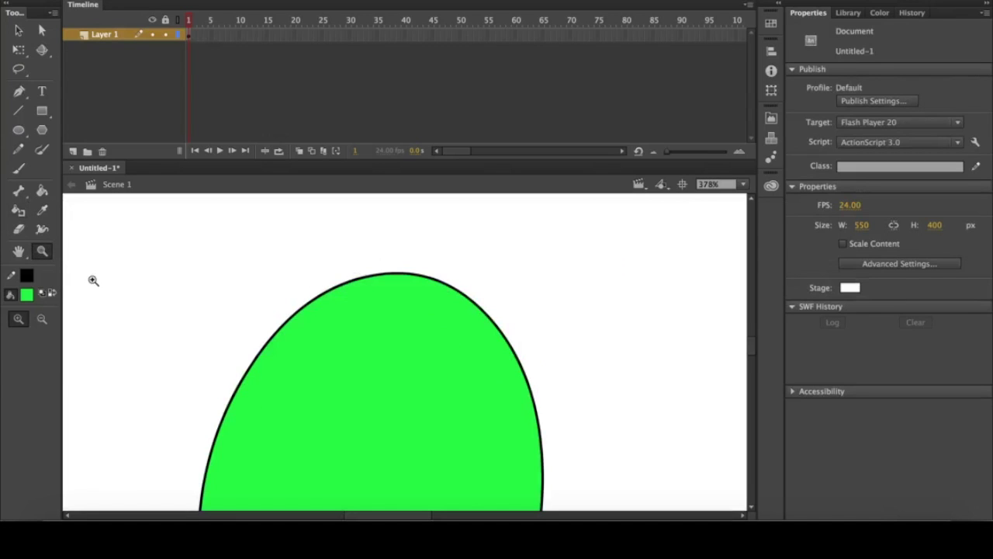
click(19, 210)
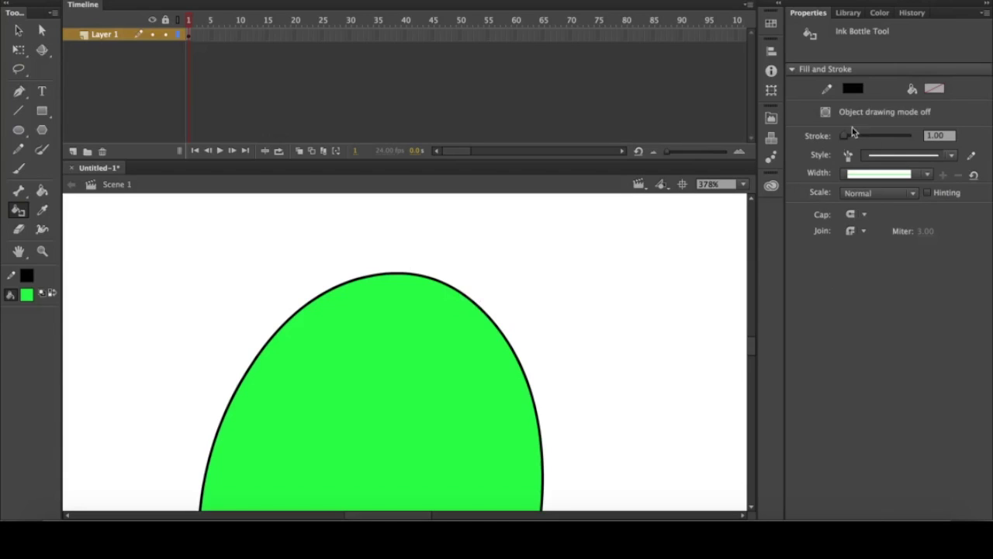
drag(844, 139, 853, 138)
click(467, 303)
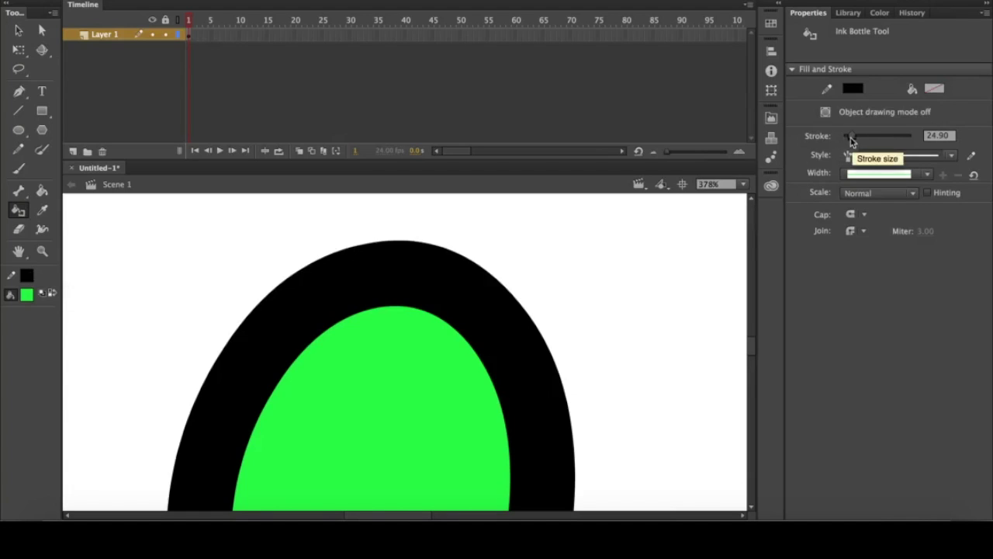
key(ctrl+z)
click(742, 184)
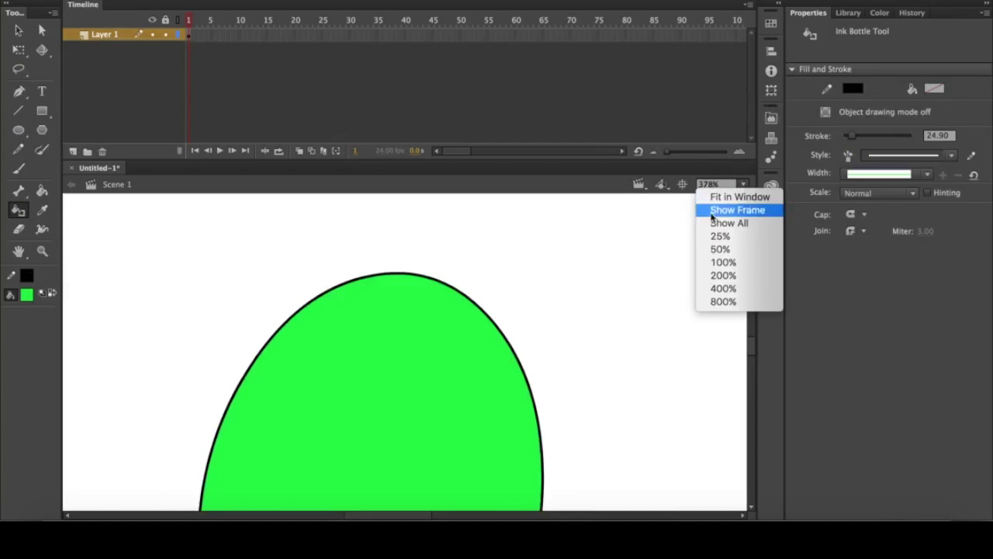
click(725, 197)
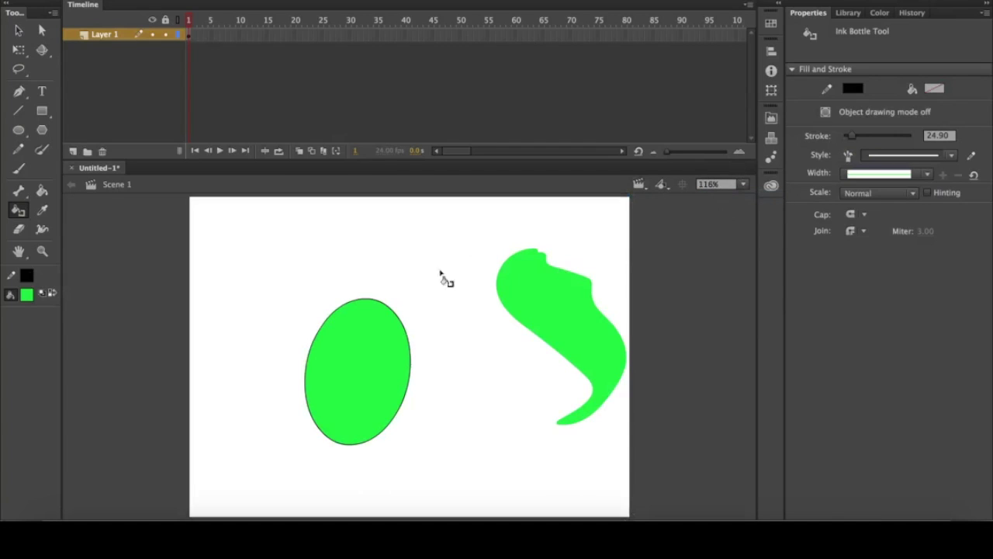
Sample the green with the Eyedropper, then refill the ellipse with a blue swatch.
click(45, 211)
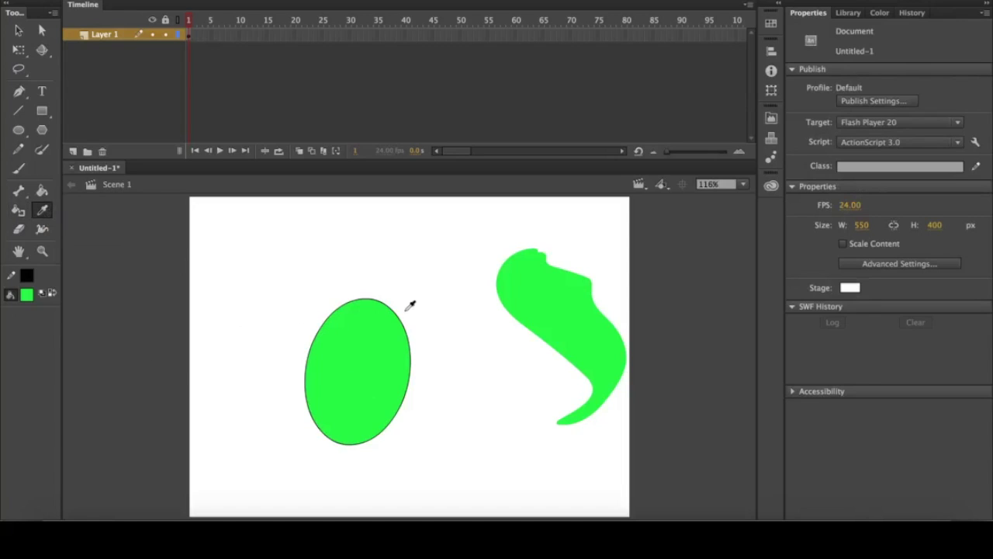
click(511, 314)
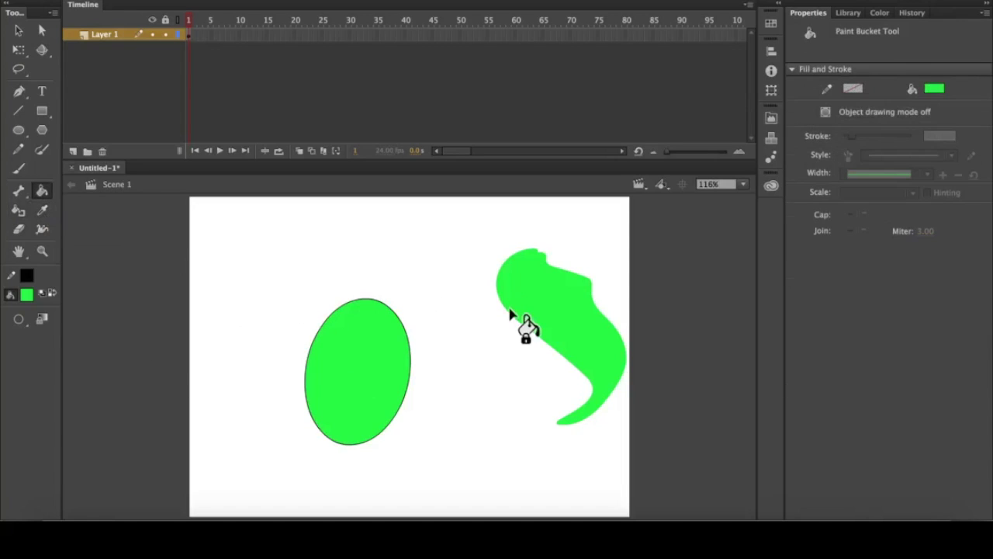
click(26, 296)
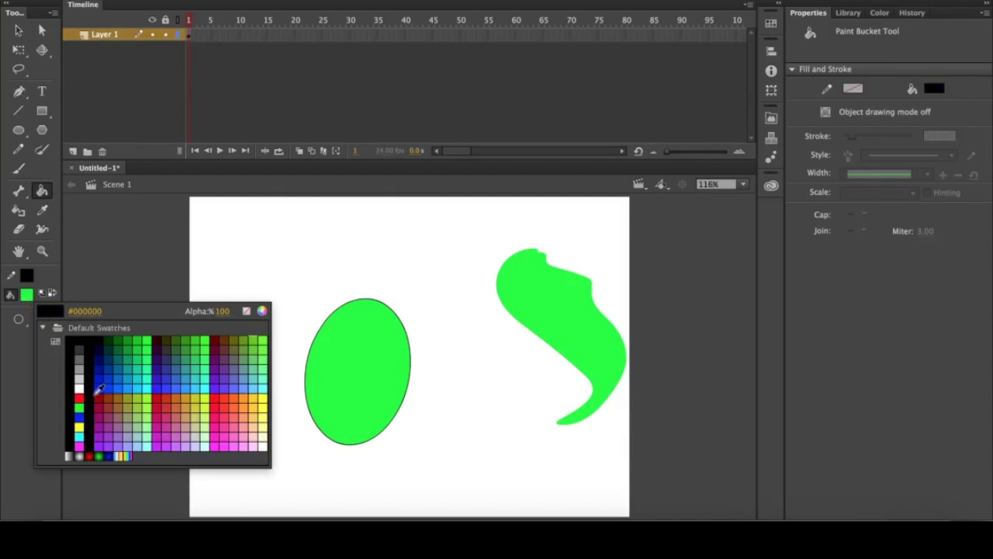
click(99, 381)
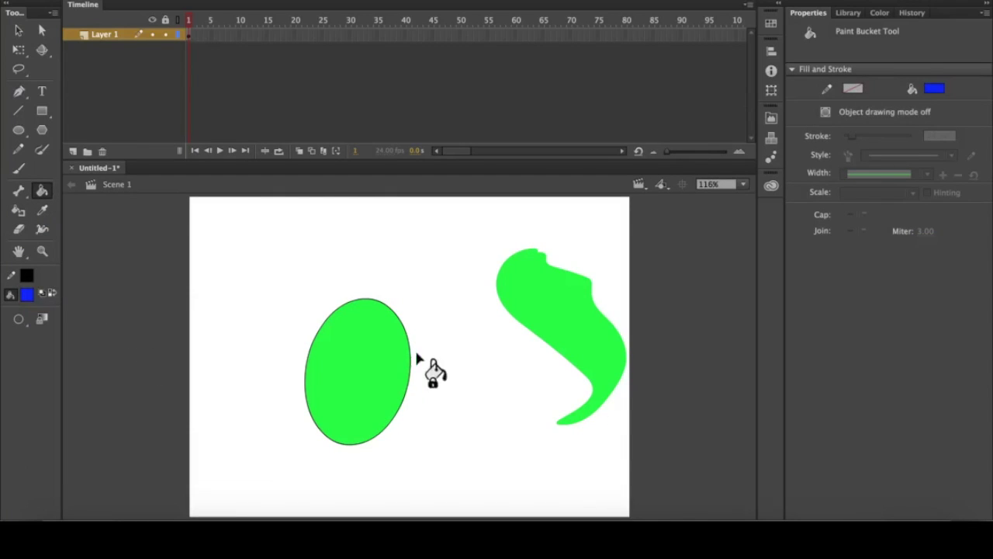
click(388, 358)
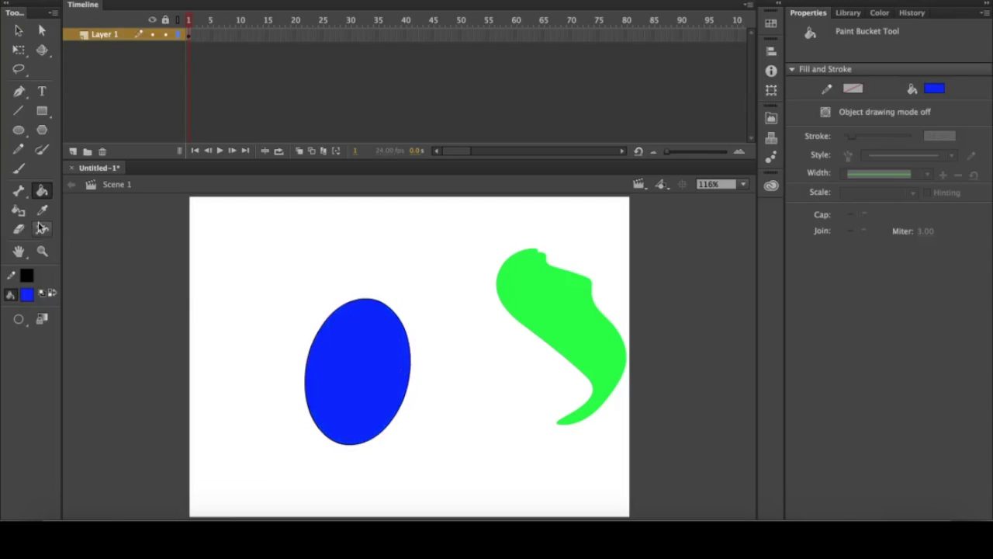
Eyedrop the brush shape's green so it becomes the fill colour.
click(27, 294)
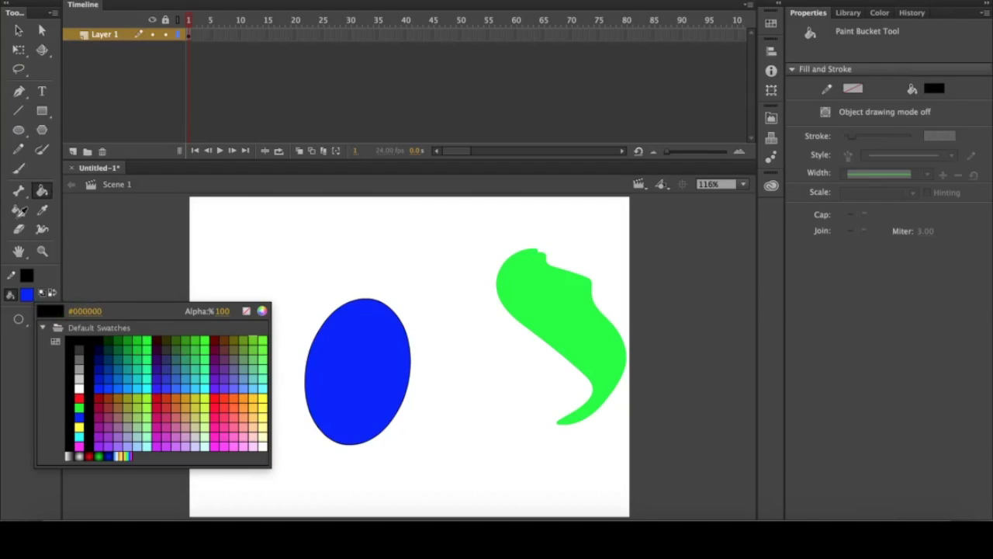
click(69, 388)
click(42, 210)
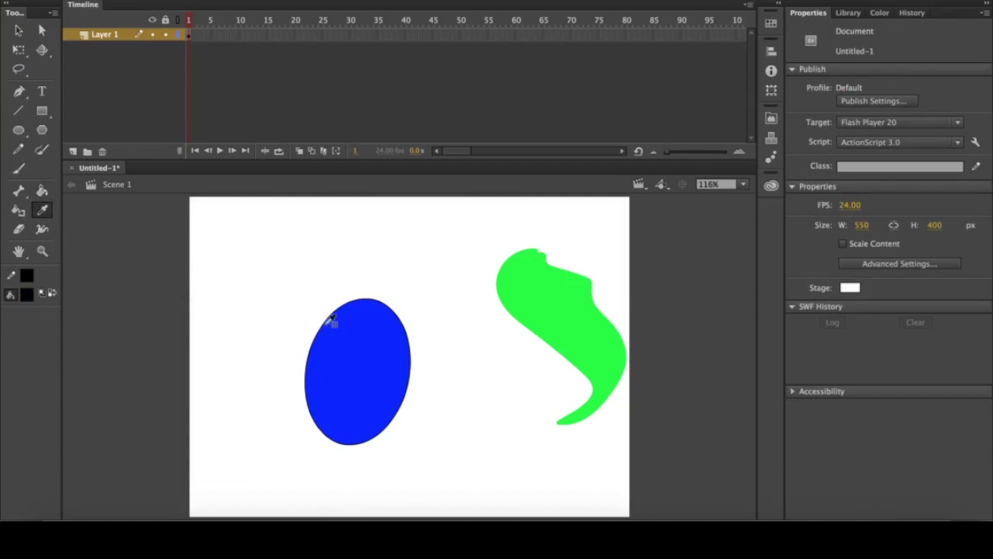
click(559, 302)
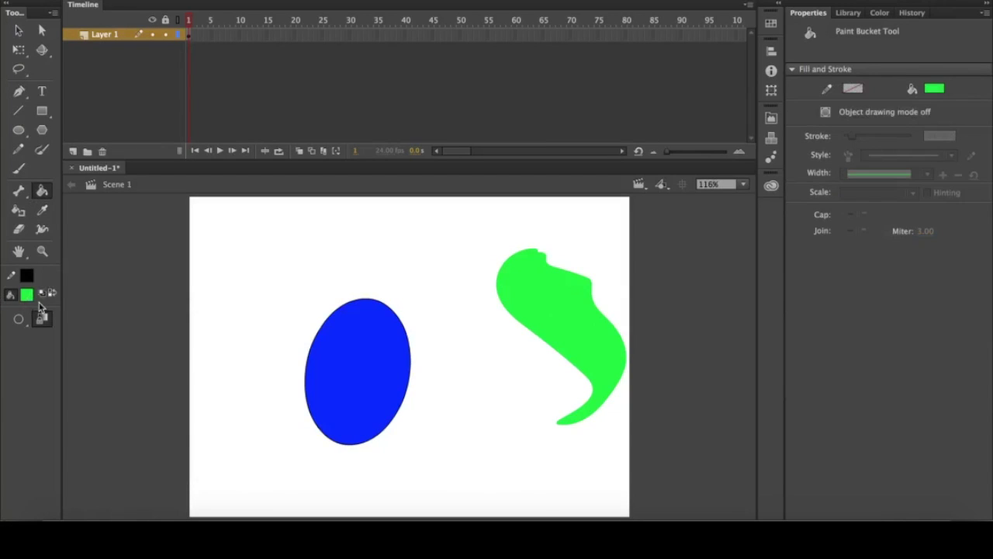
click(21, 229)
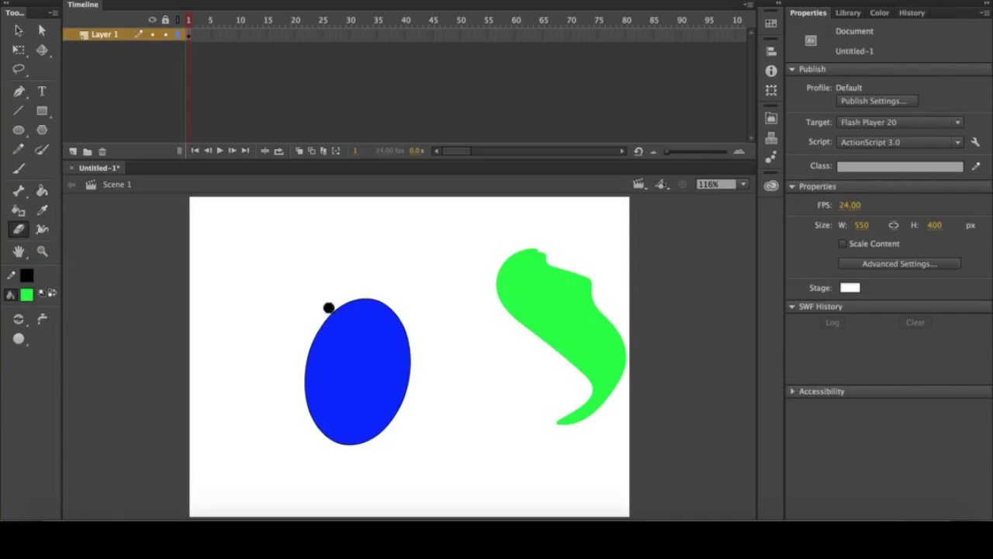
Erase a diagonal band across the top of the blue ellipse.
mouse_move(328, 308)
mouse_down()
mouse_move(443, 377)
mouse_move(300, 284)
mouse_move(456, 375)
mouse_move(341, 296)
mouse_move(402, 336)
mouse_move(357, 295)
mouse_up()
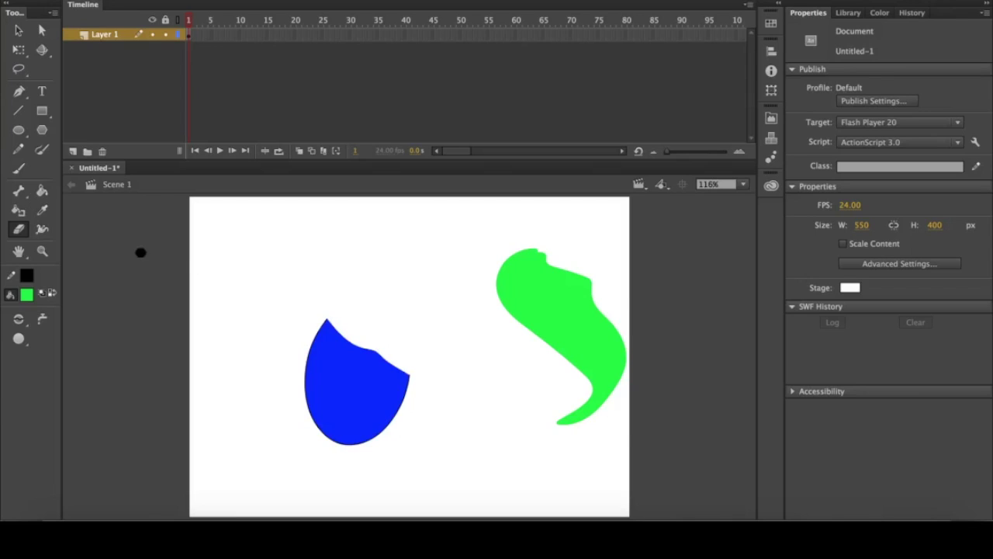
click(20, 251)
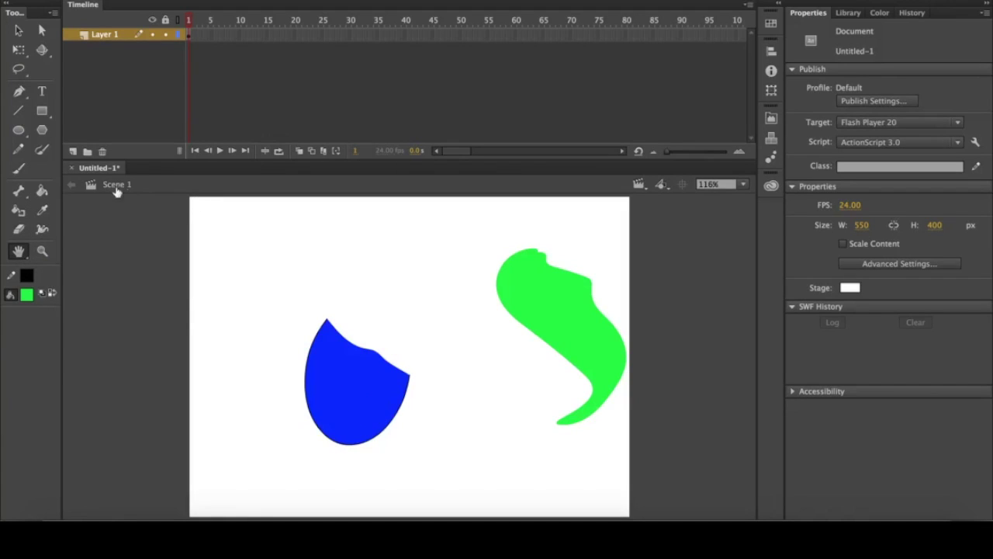
click(42, 251)
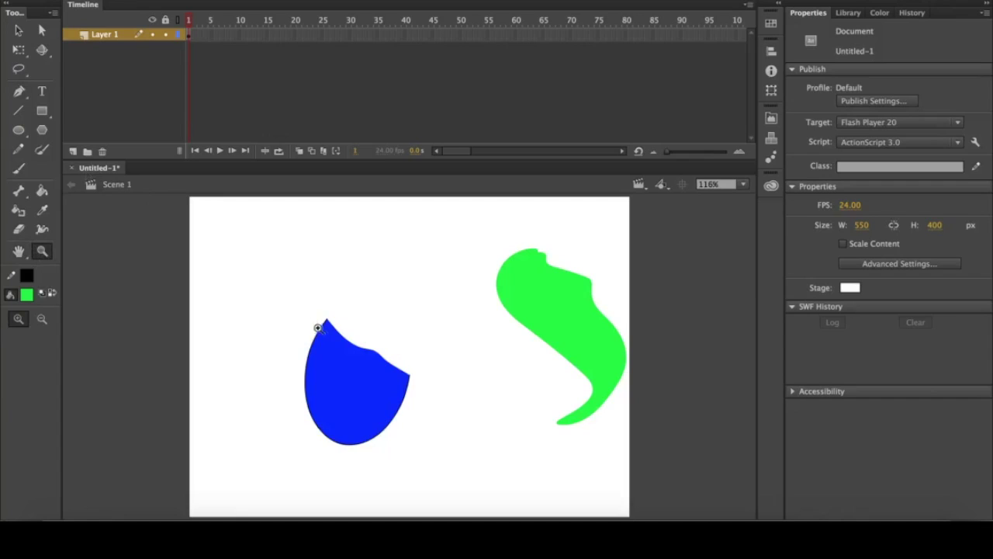
drag(306, 306, 401, 371)
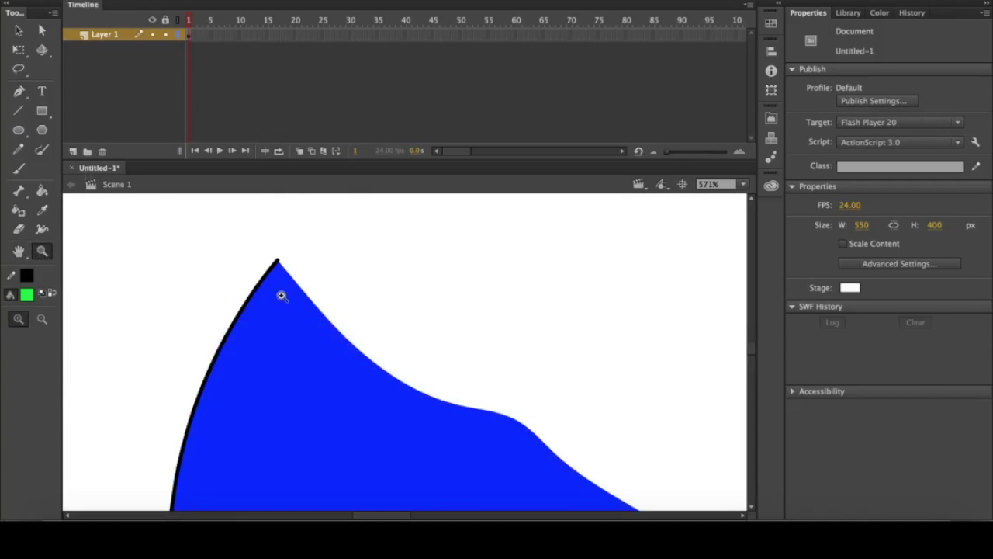
click(25, 255)
drag(264, 333, 200, 282)
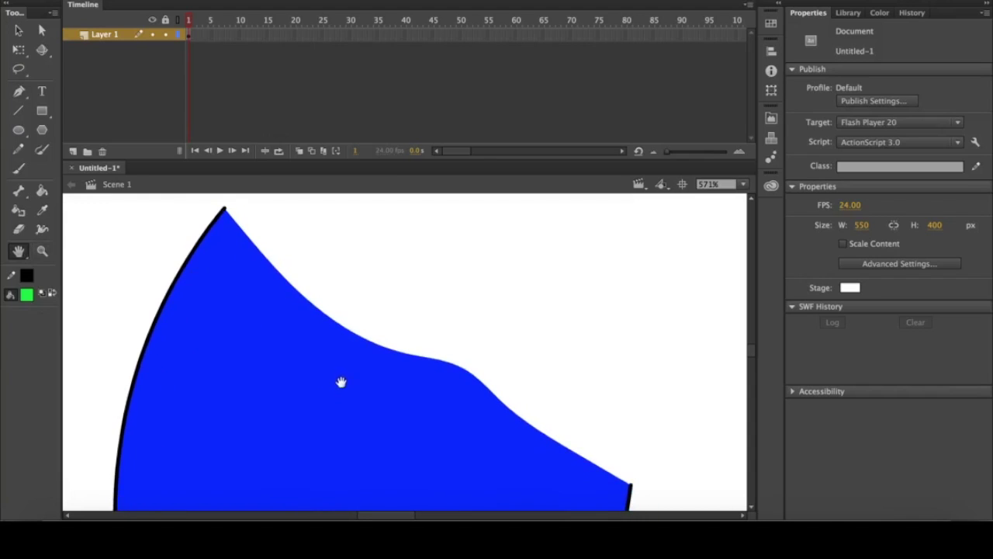
drag(339, 381, 303, 336)
drag(380, 419, 352, 352)
drag(408, 458, 300, 429)
drag(278, 382, 318, 412)
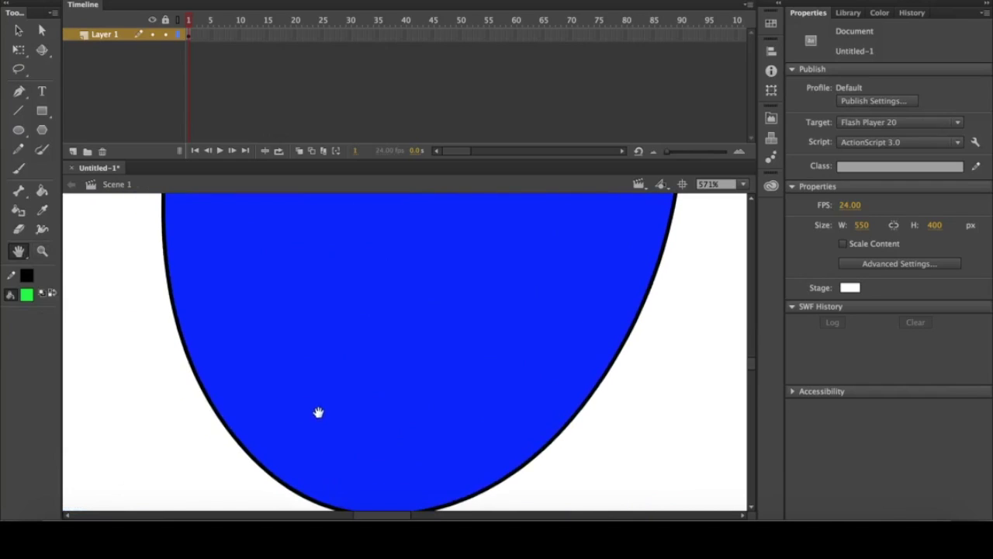
click(744, 186)
click(720, 198)
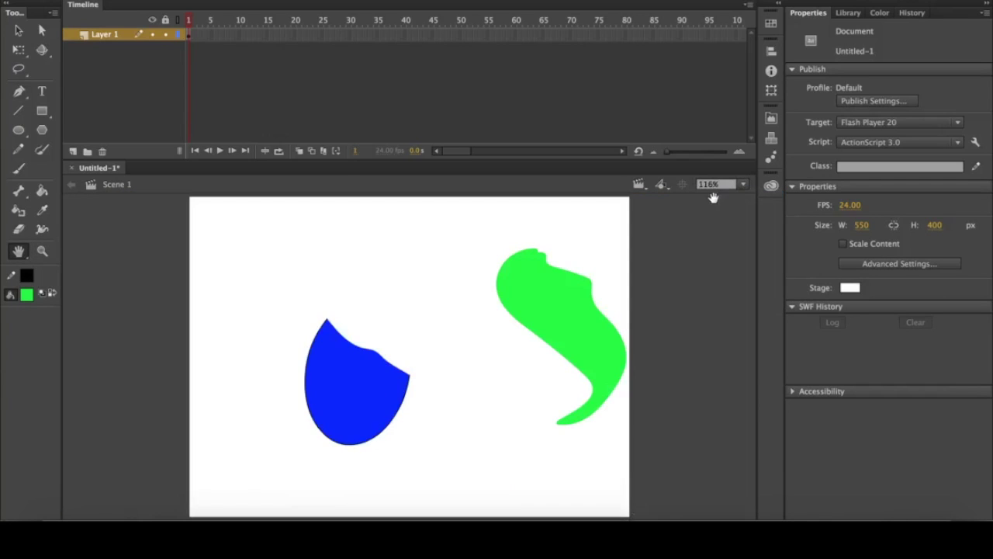
click(43, 253)
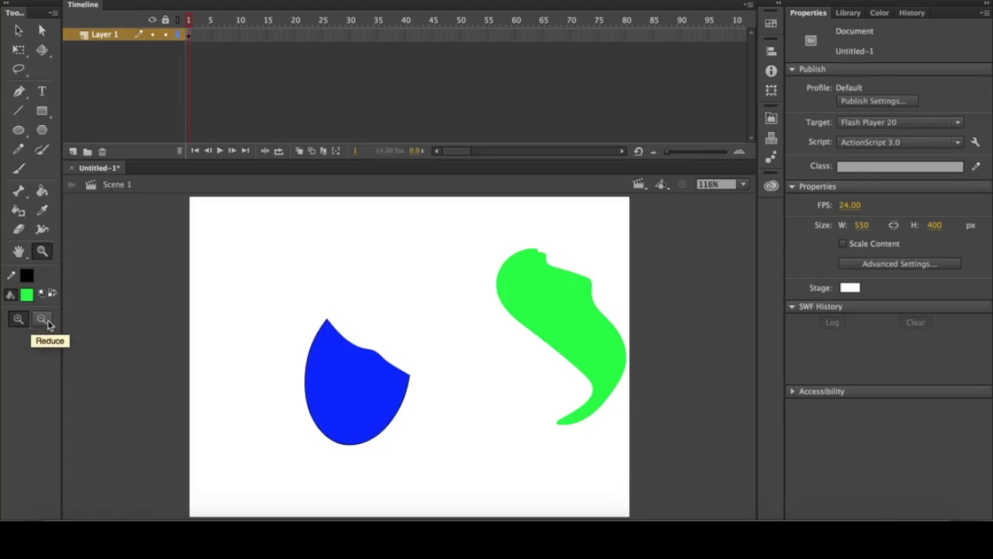
Magnify the stage to 232%, then zoom in closely on the blue shape's tip.
click(19, 319)
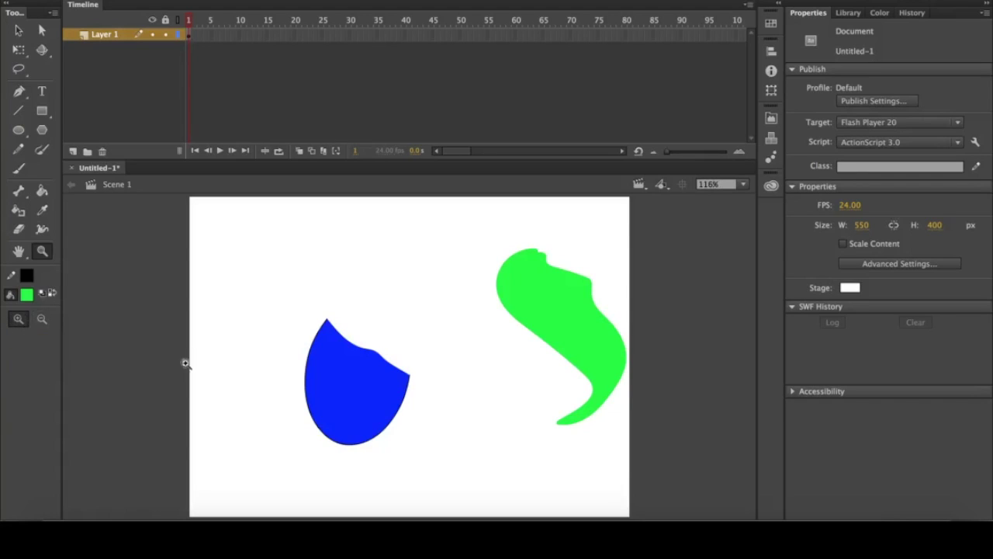
click(474, 347)
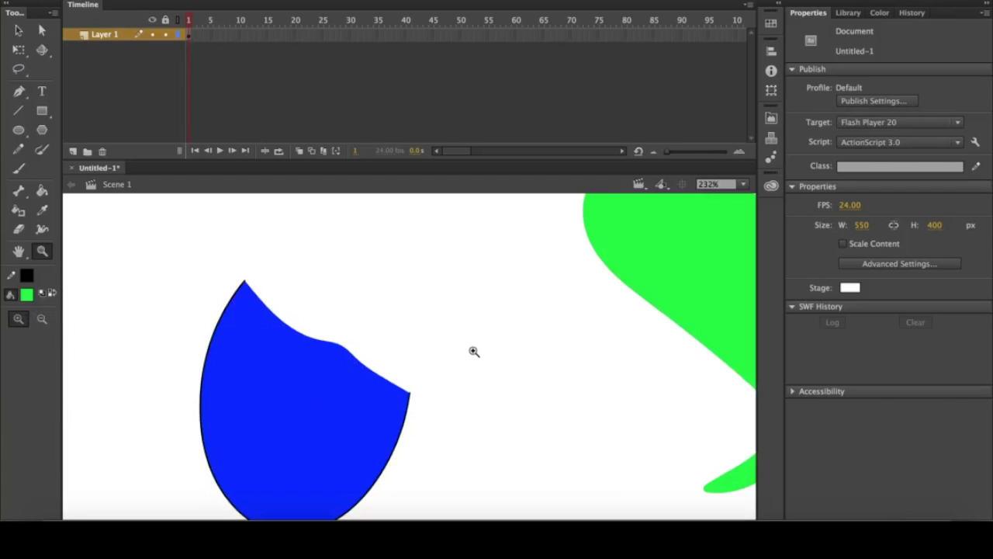
drag(199, 256, 351, 340)
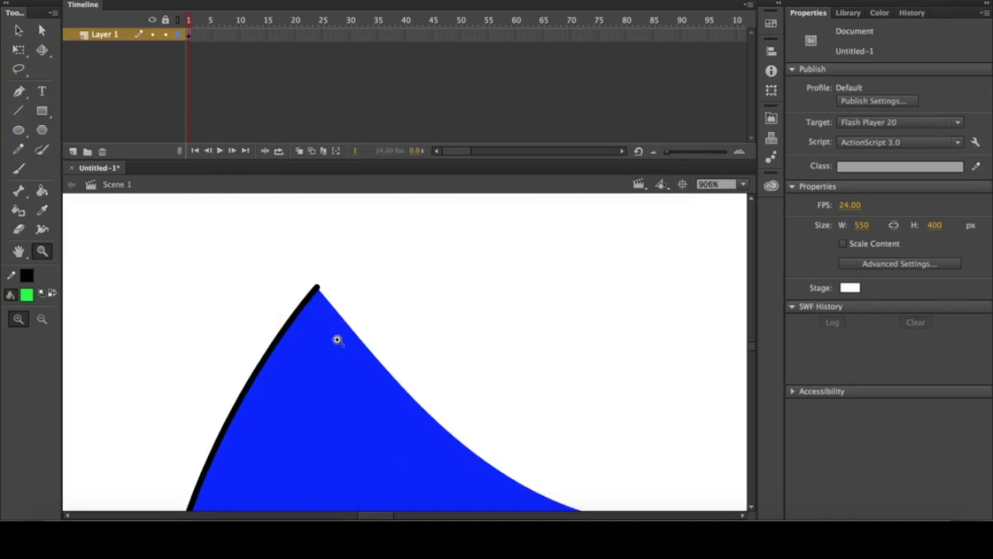
Try the preset magnifications Show Frame, Fit in Window and Show All, ending at 50%.
click(741, 187)
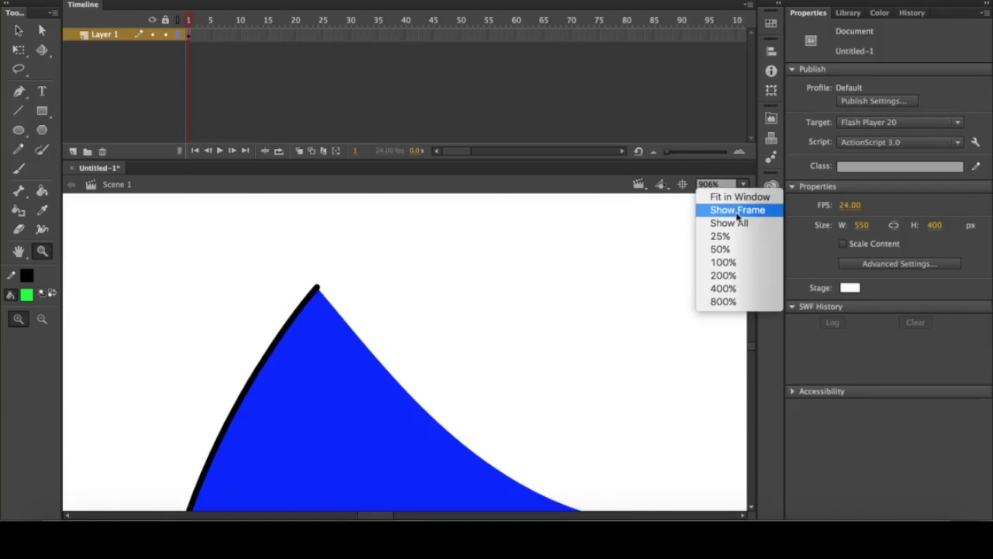
click(738, 210)
click(743, 186)
click(739, 196)
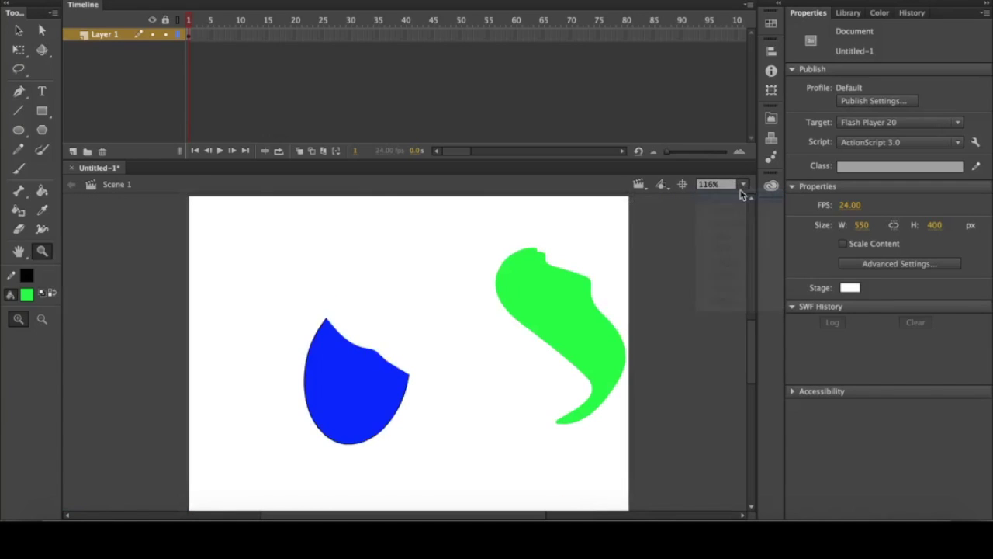
click(743, 186)
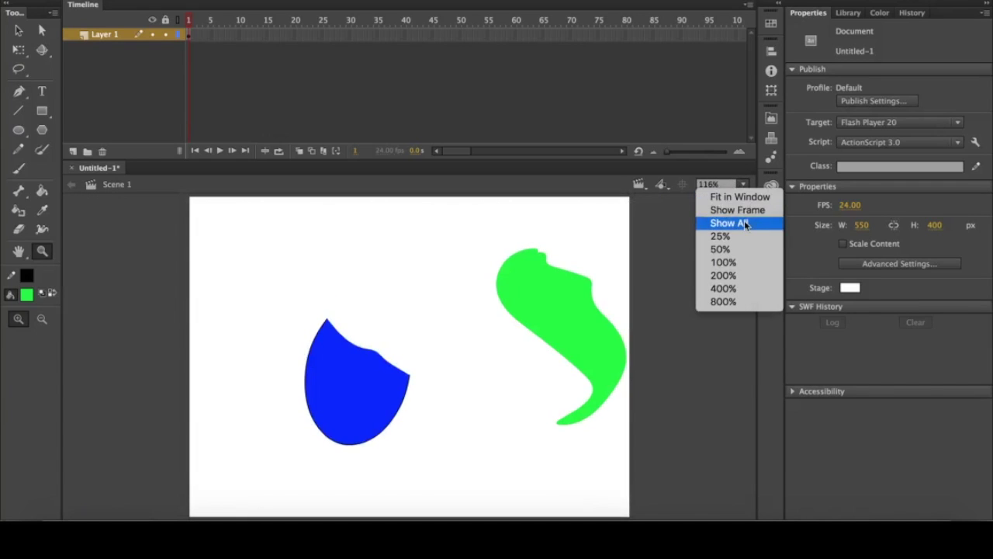
click(744, 222)
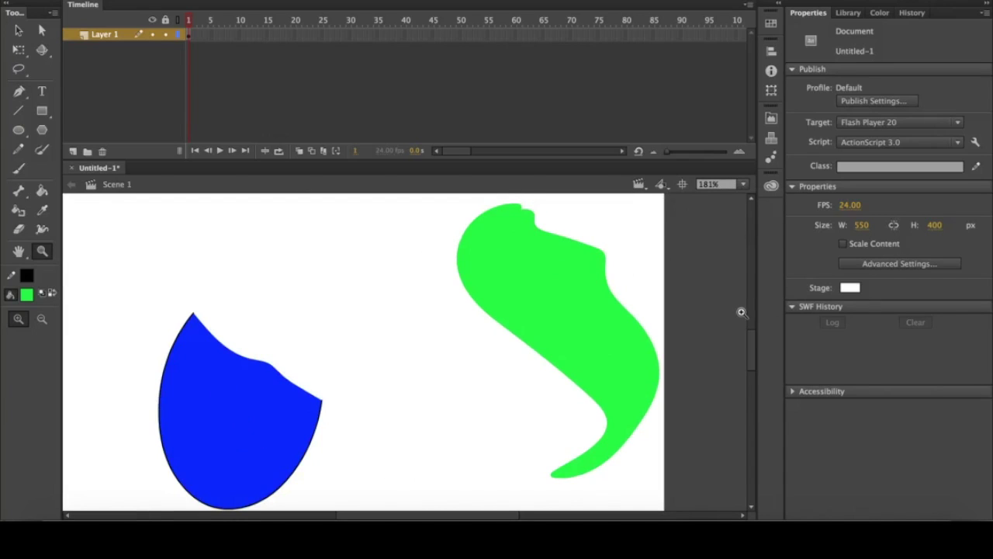
click(743, 187)
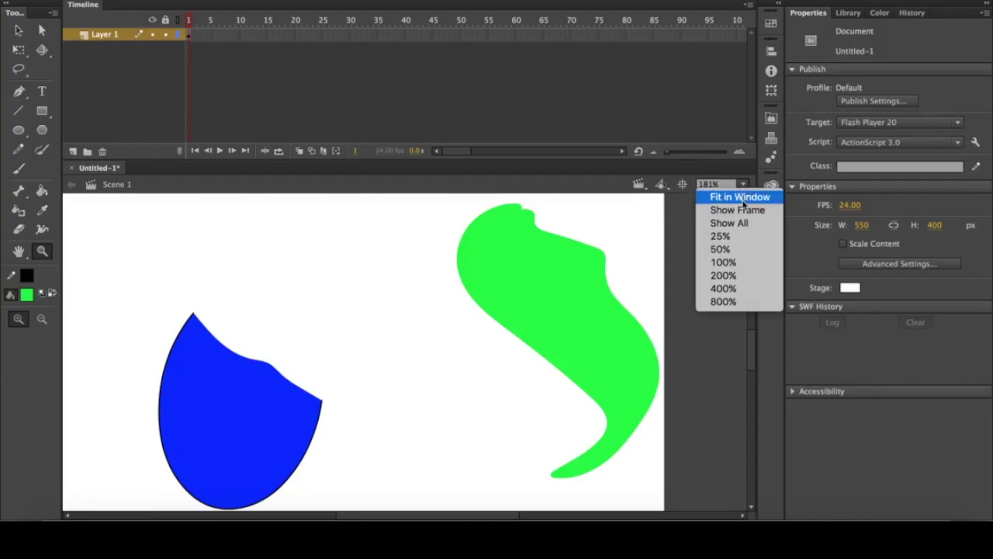
click(738, 247)
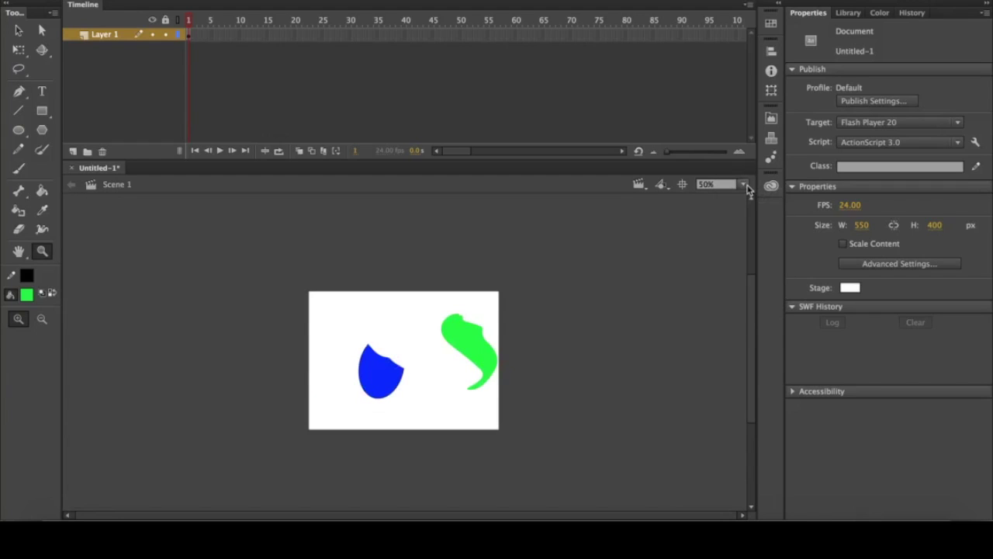
Fit the stage to the window, magnify to 232%, then reduce to 116%.
click(746, 187)
click(743, 195)
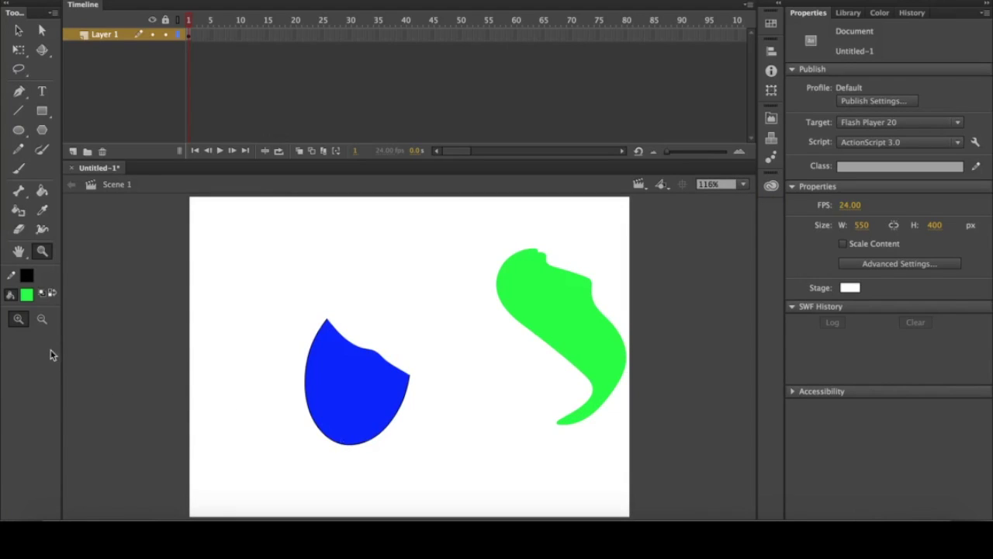
click(20, 321)
click(417, 308)
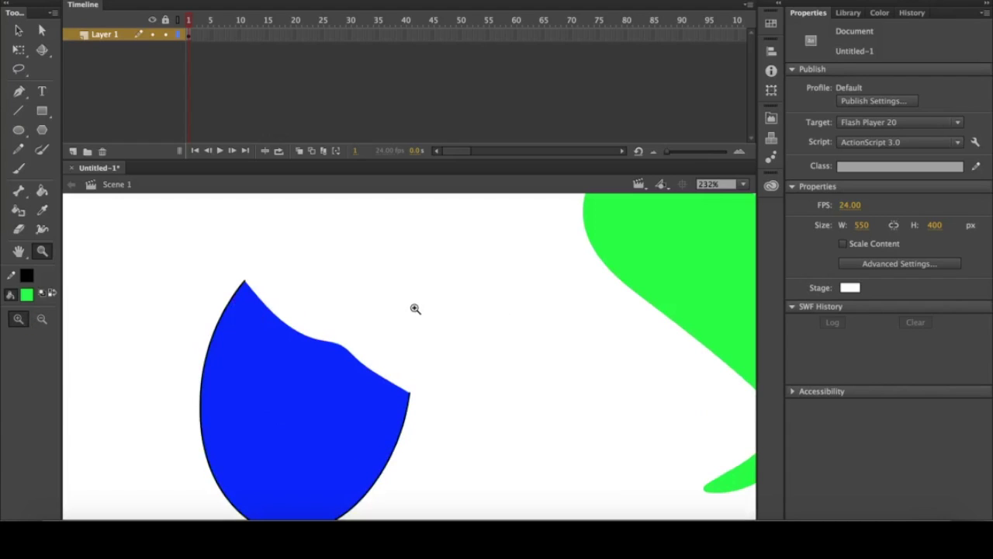
click(42, 321)
click(410, 359)
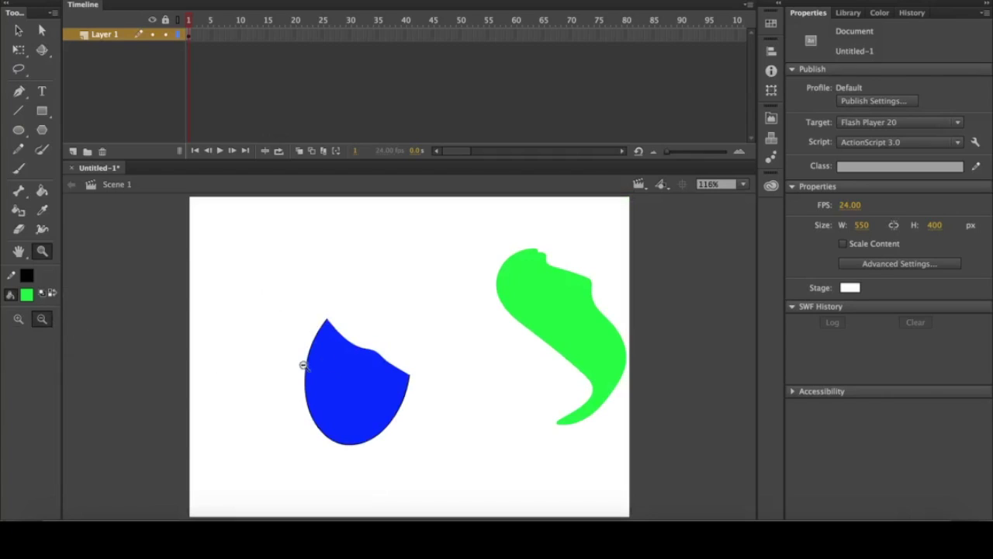
Zoom in on the blue shape's cut edge, then zoom back out to the whole stage.
drag(289, 321, 402, 402)
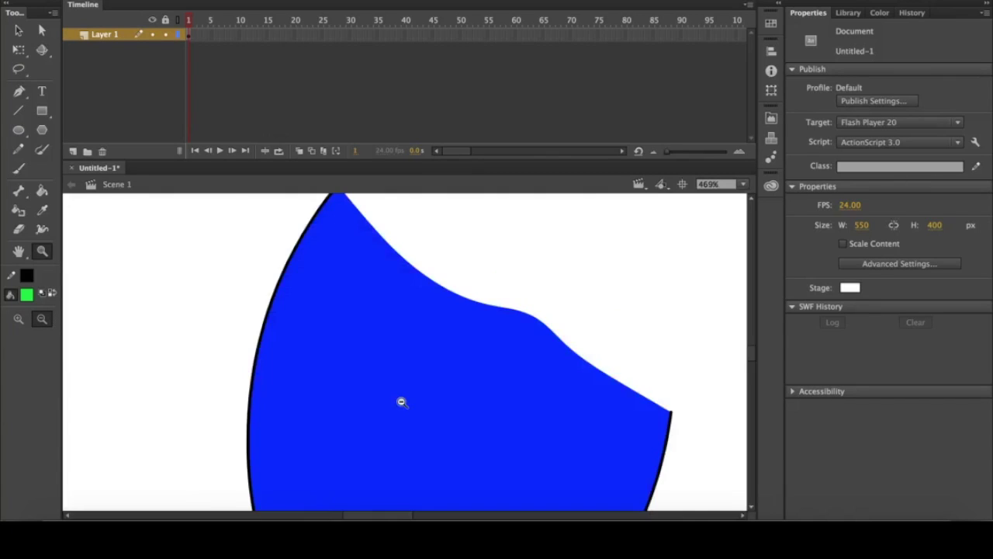
alt+click(450, 394)
alt+click(510, 389)
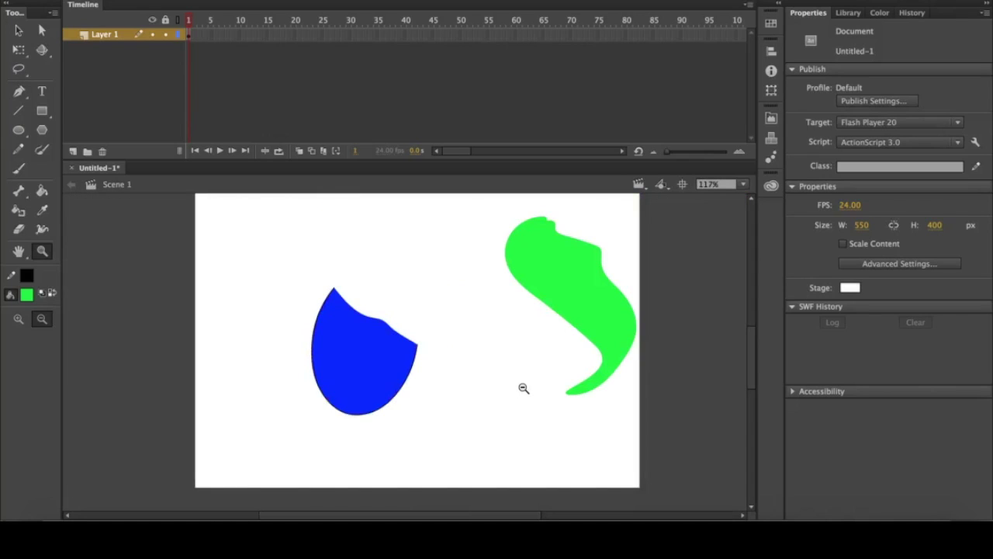